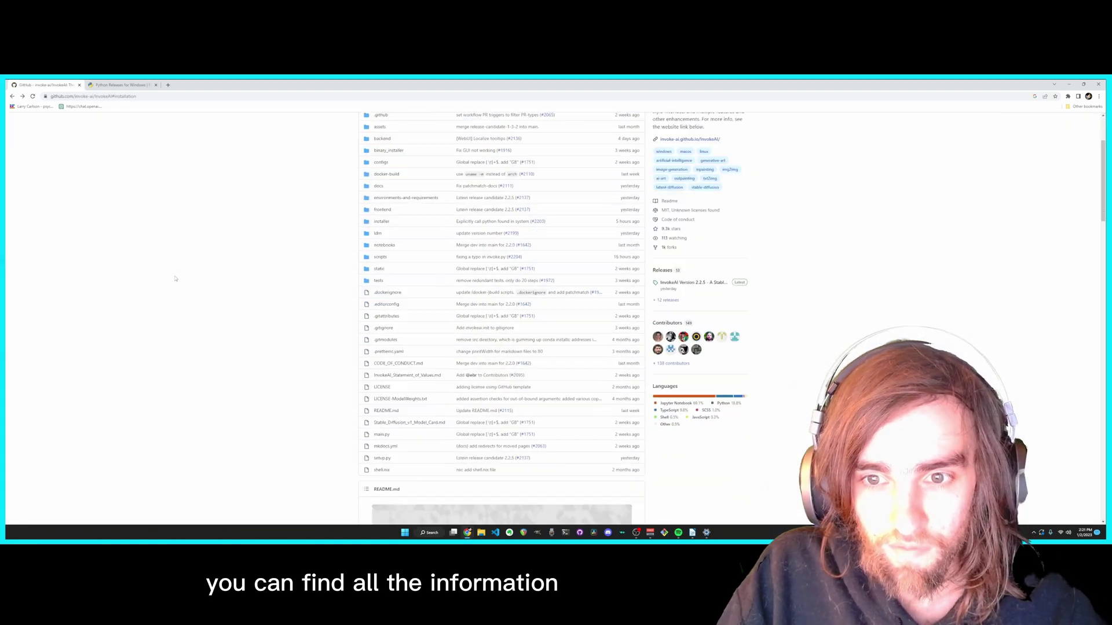
Scroll the InvokeAI canvas showing the generated cyclist-on-forest-trail image
scroll(174, 279, "down", 3)
scroll(175, 278, "down", 5)
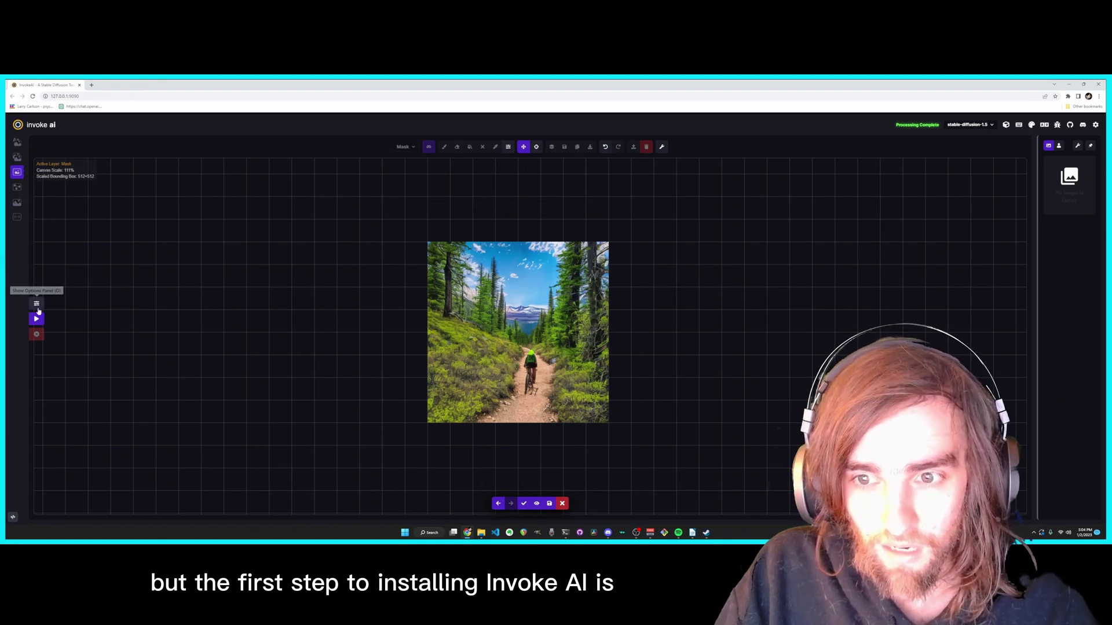
Bring up the generation options panel, then launch the downloaded Python 3.11.1 installer
left_click(36, 304)
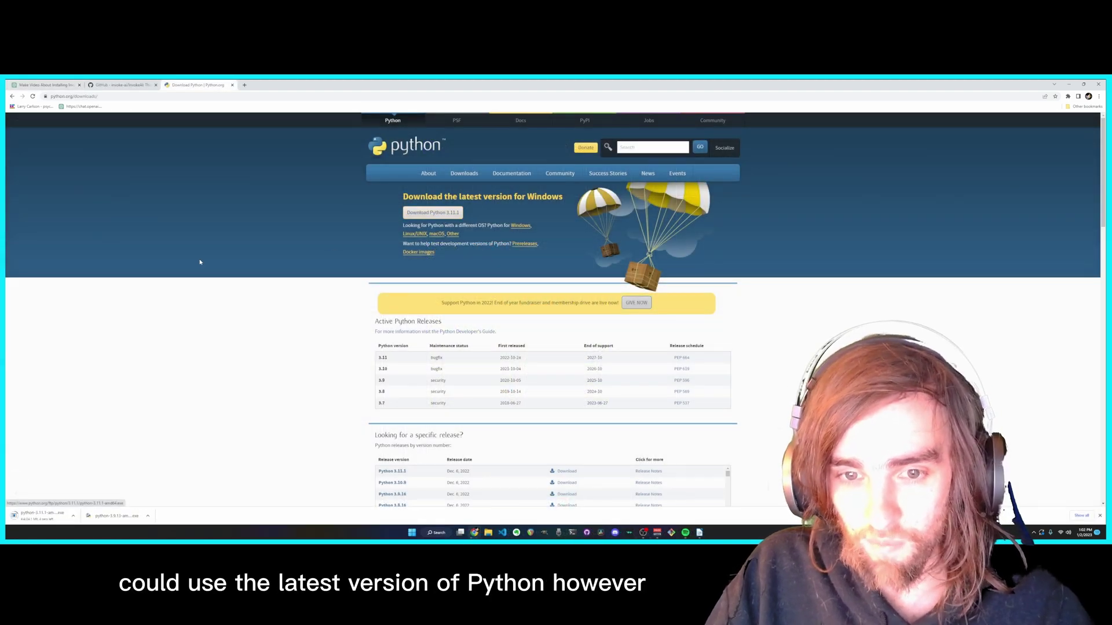
left_click(50, 517)
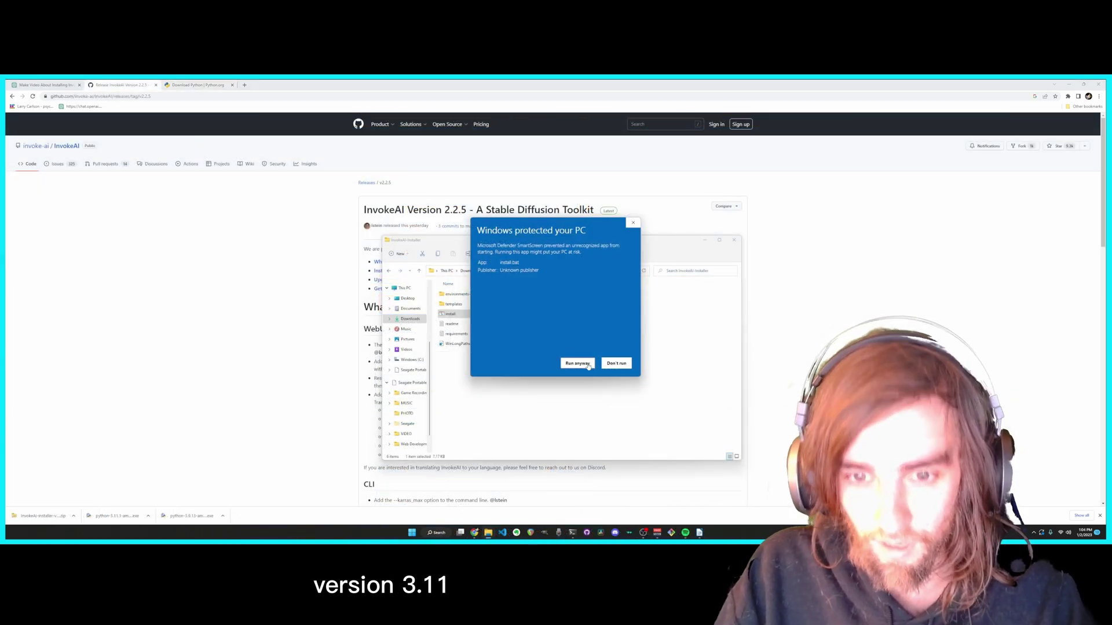
left_click(588, 366)
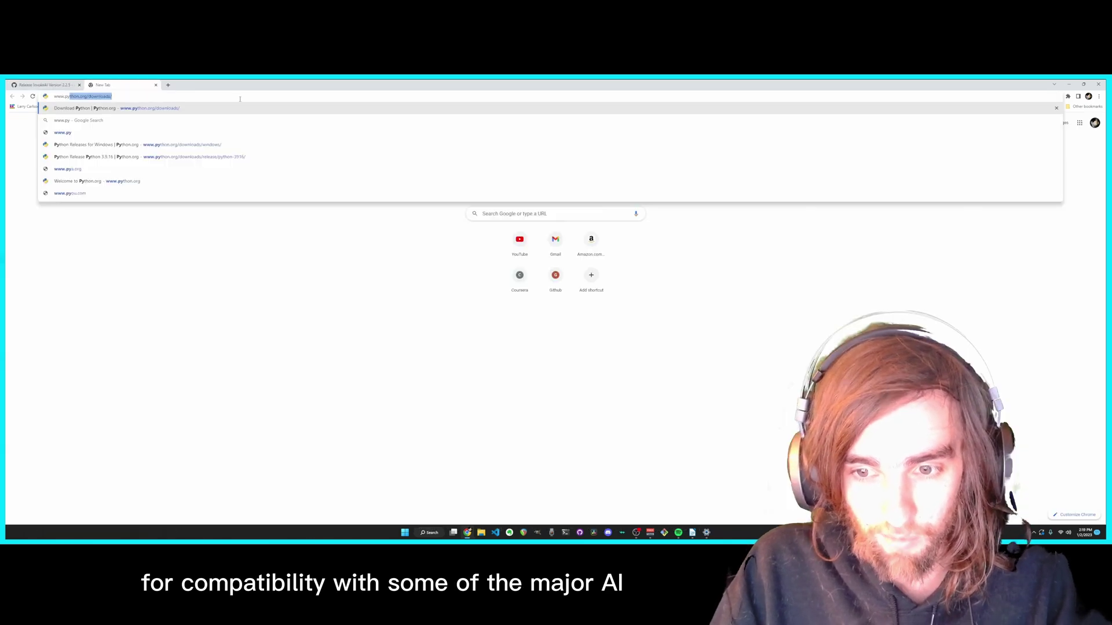
Load python.org/downloads, go to Python Releases for Windows, and scroll to Python 3.9.13
key("Return")
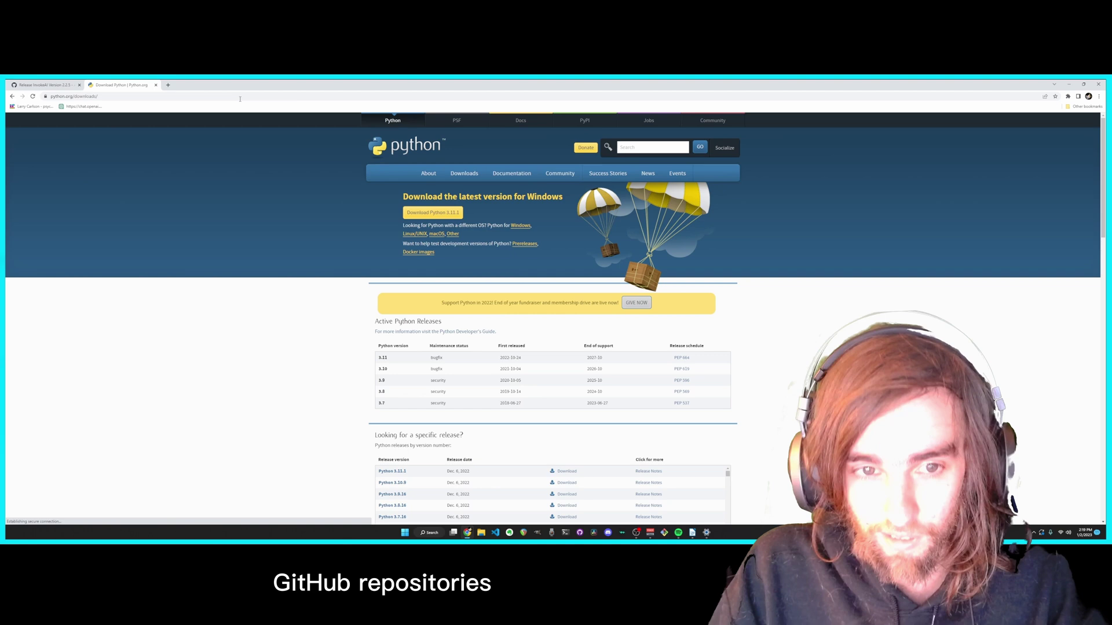
mouse_move(485, 184)
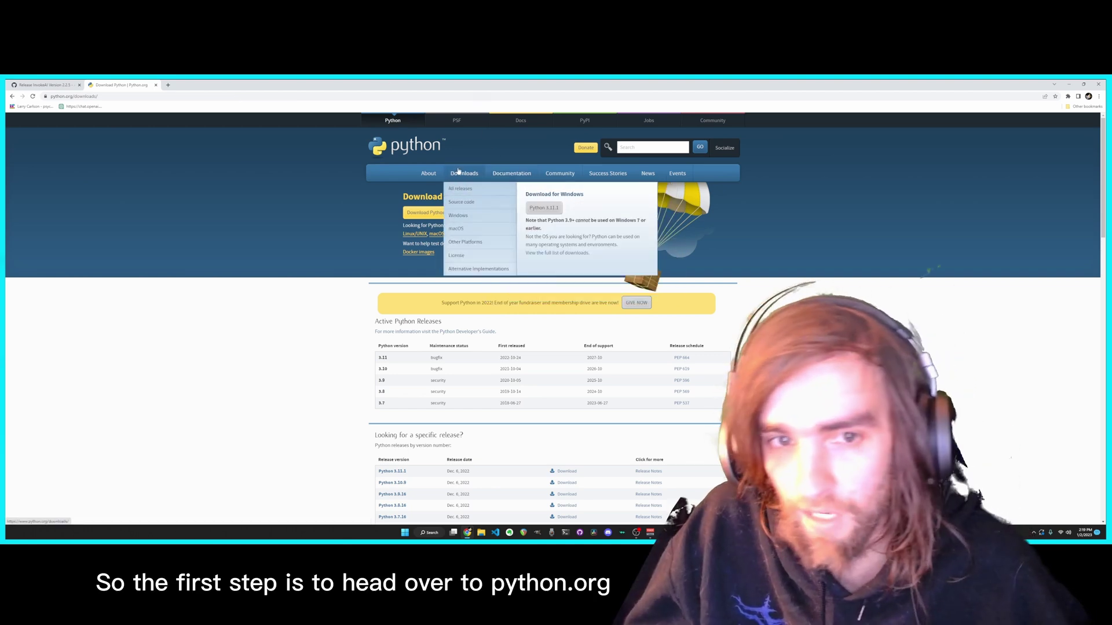
left_click(484, 219)
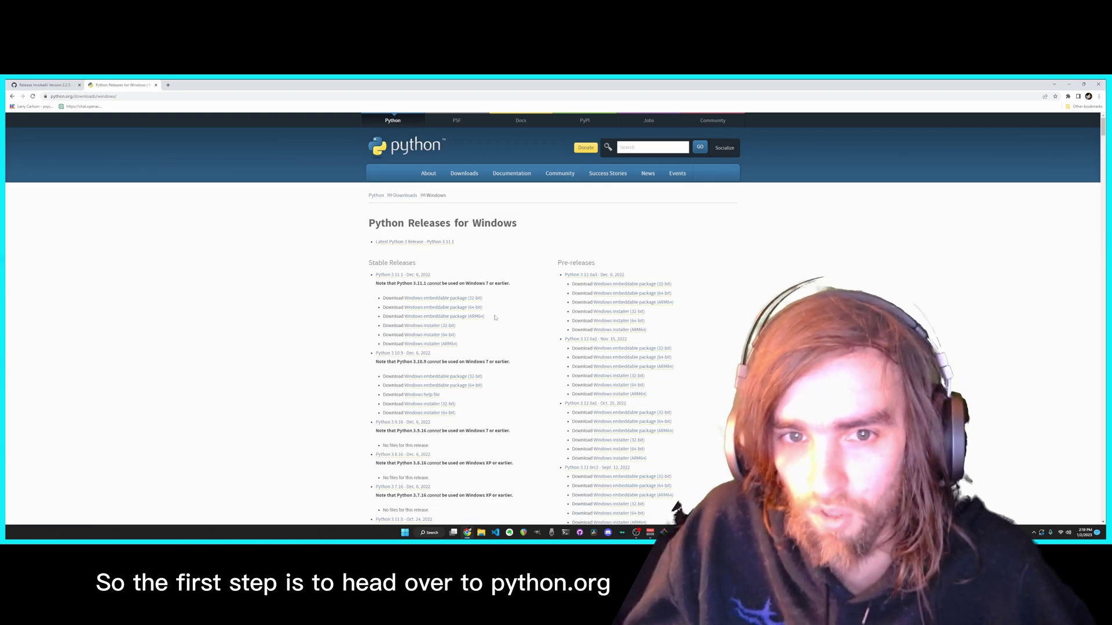
scroll(529, 322, "down", 5)
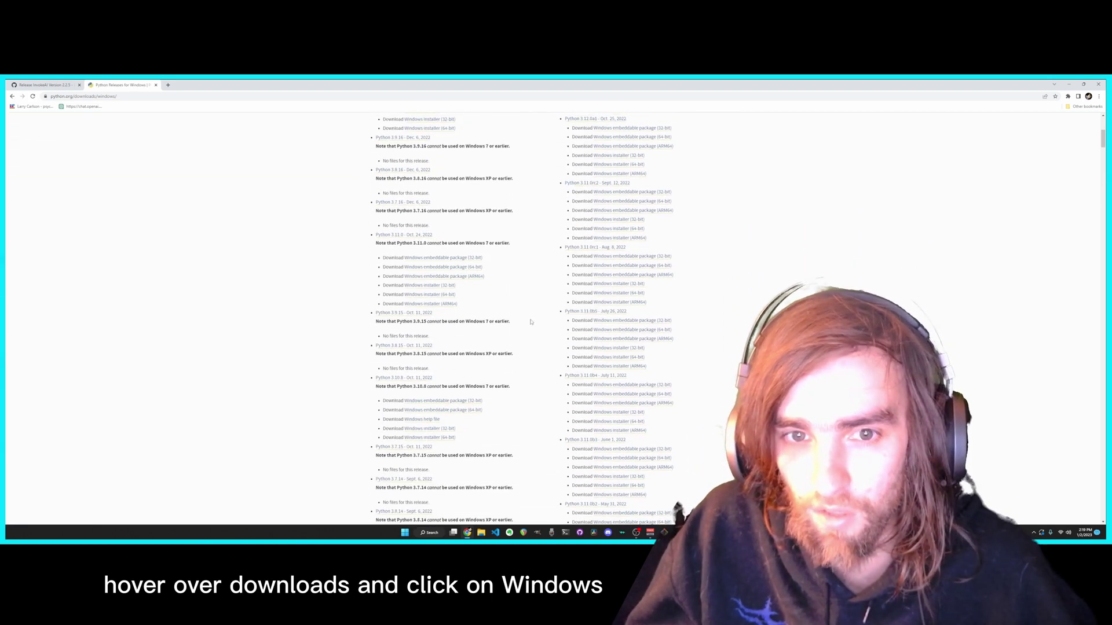
scroll(504, 307, "down", 2)
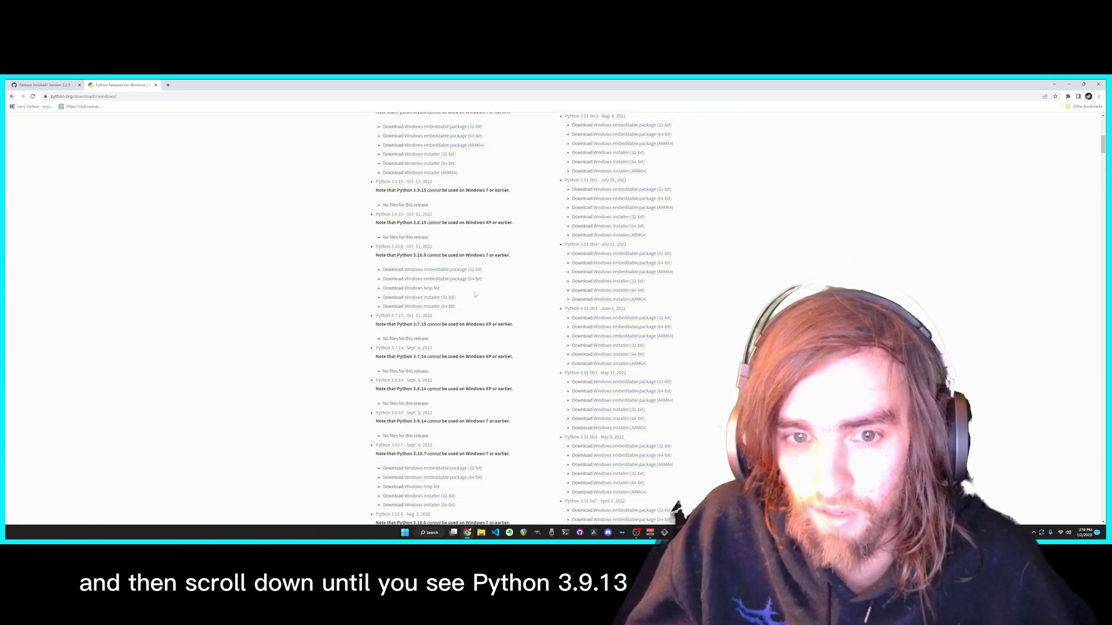
scroll(475, 294, "down", 3)
scroll(474, 294, "down", 3)
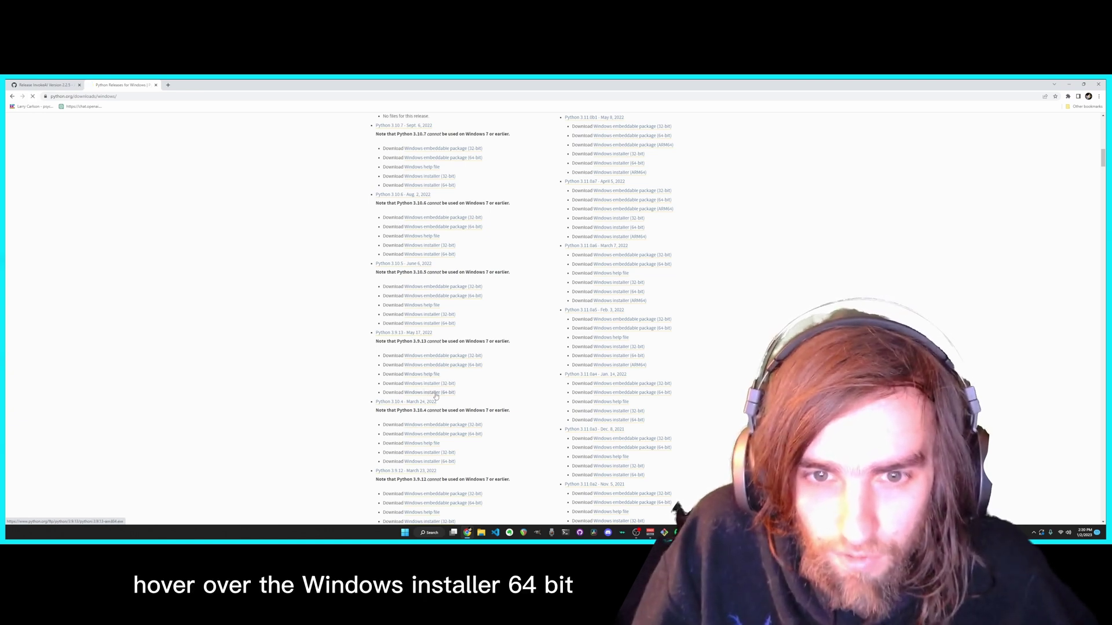
Download and install the Python 3.9.13 64-bit Windows installer, then close the finished setup
left_click(42, 515)
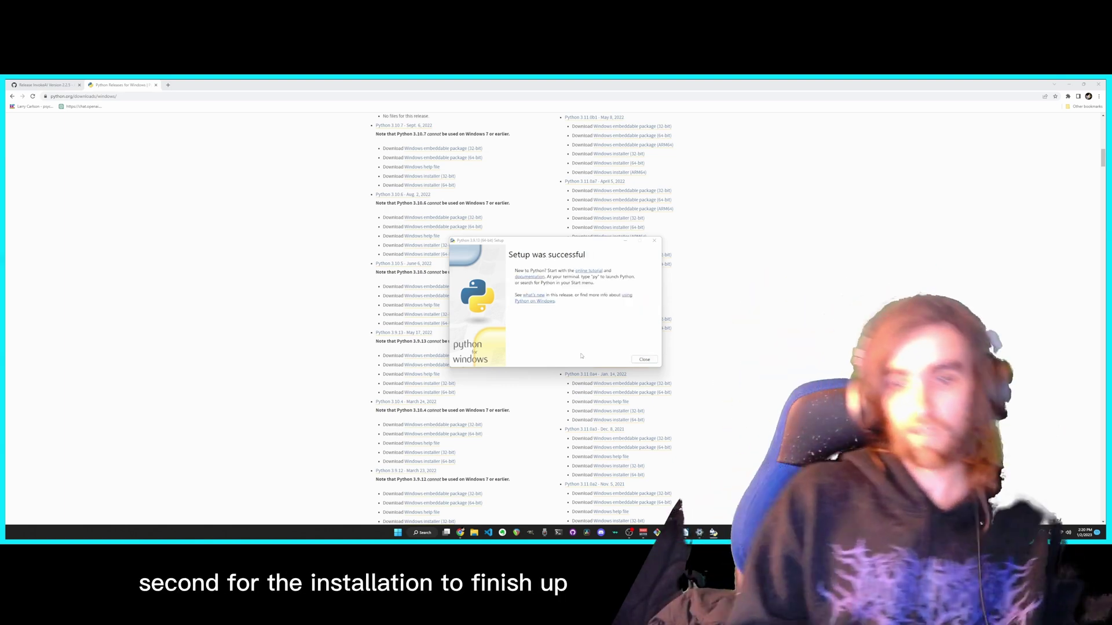
left_click(644, 360)
From the InvokeAI GitHub README, open the 2.2.5 Latest Release page and scroll to Installation
left_click(30, 84)
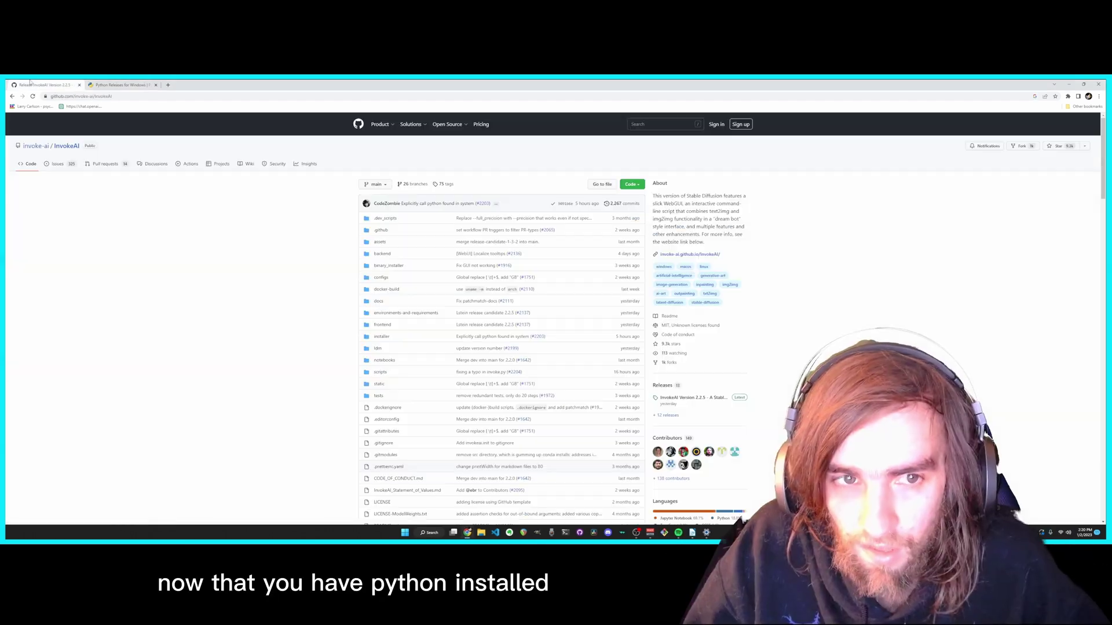
scroll(175, 278, "down", 10)
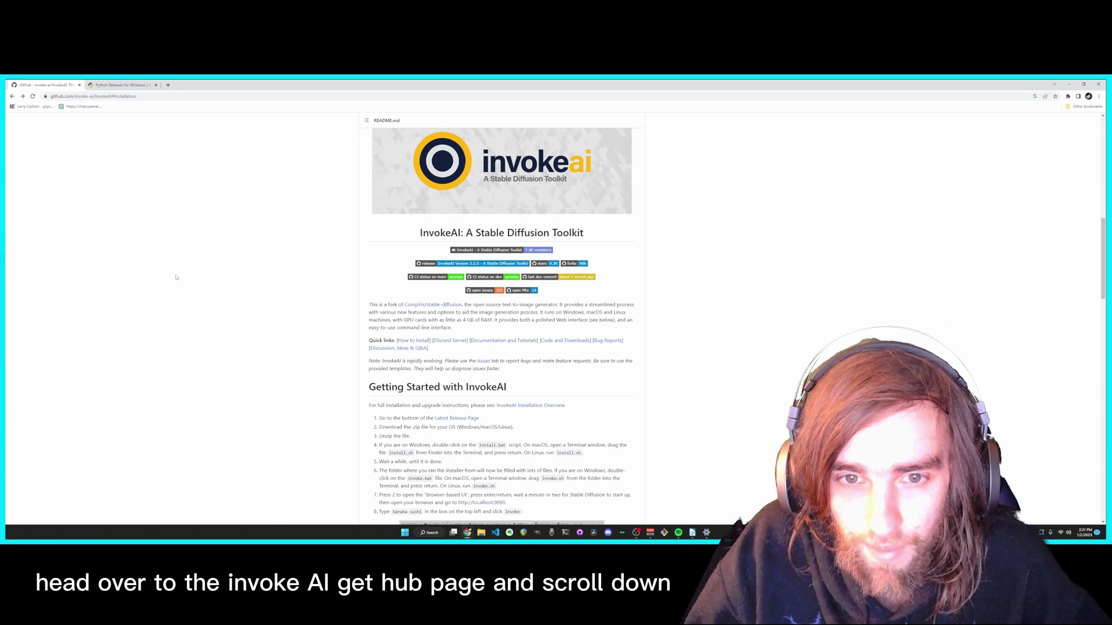
scroll(176, 278, "down", 2)
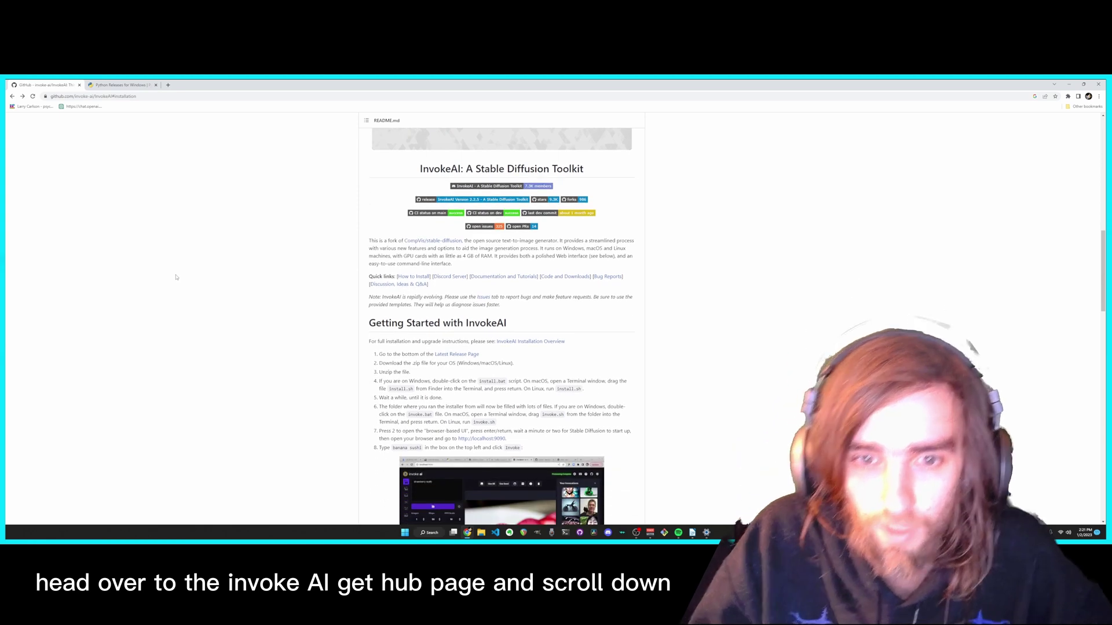
left_click(473, 355)
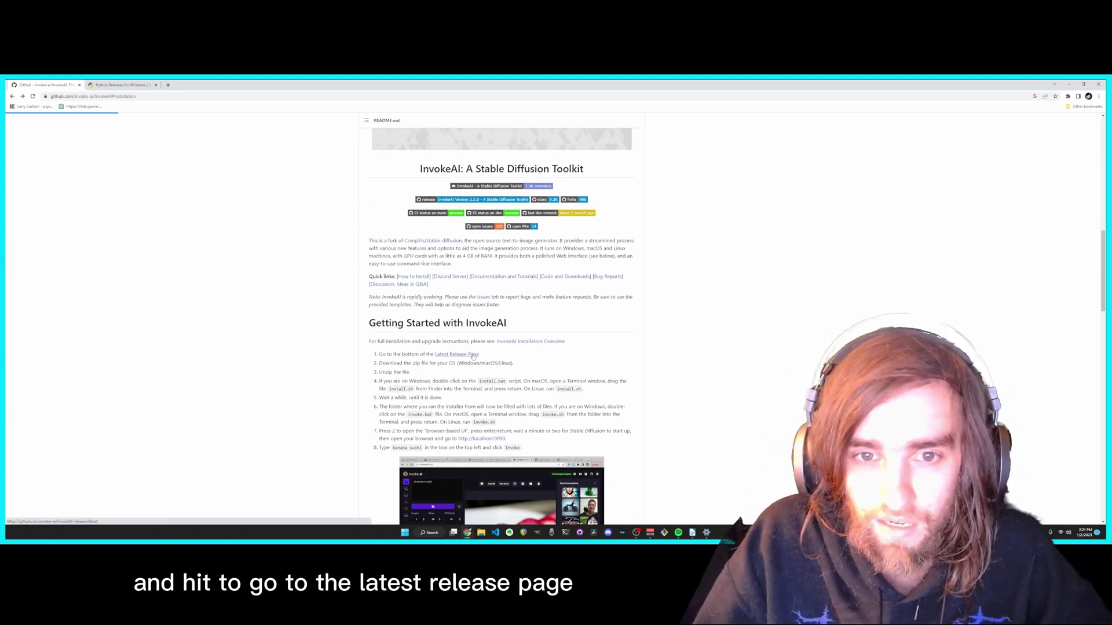
scroll(492, 344, "down", 8)
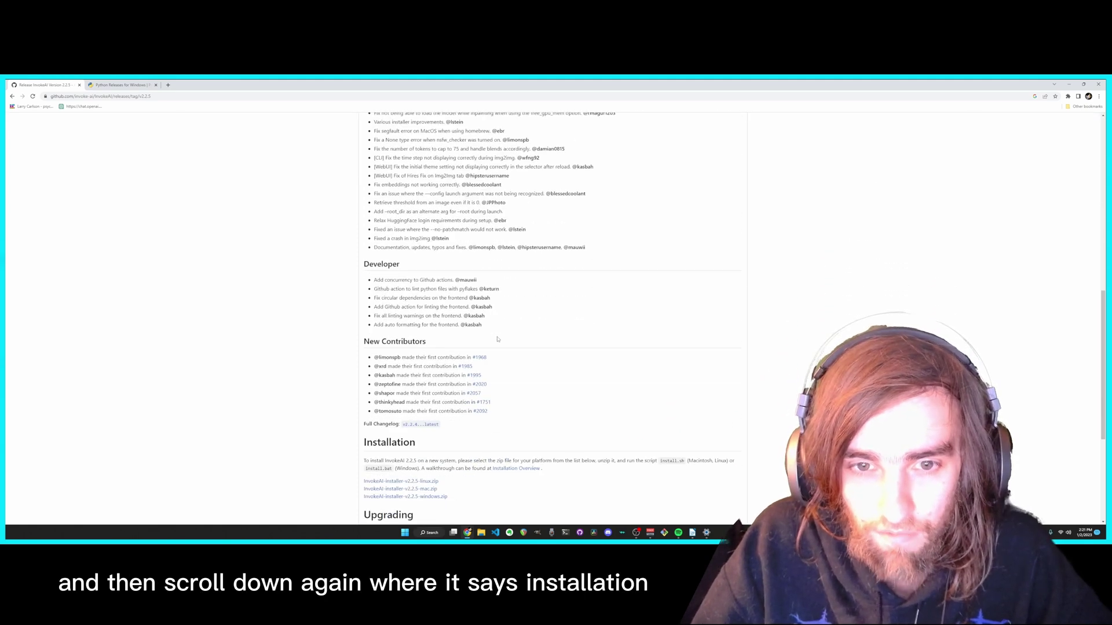
scroll(498, 340, "down", 1)
Download the InvokeAI windows.zip installer, extract it, and open the InvokeAI-Installer folder
left_click(426, 435)
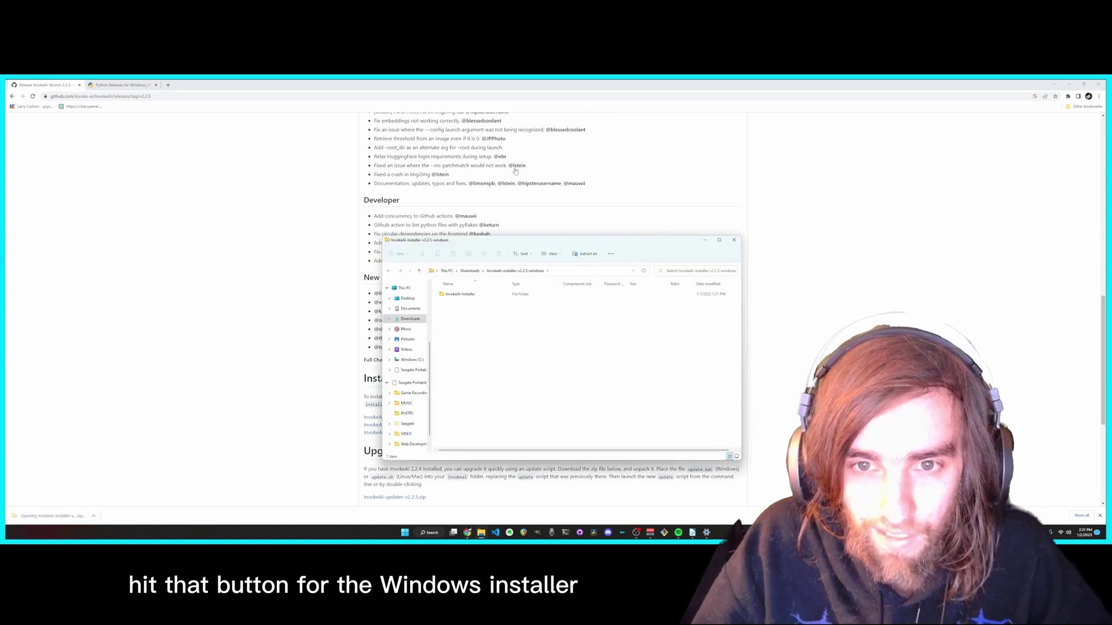
left_click(585, 253)
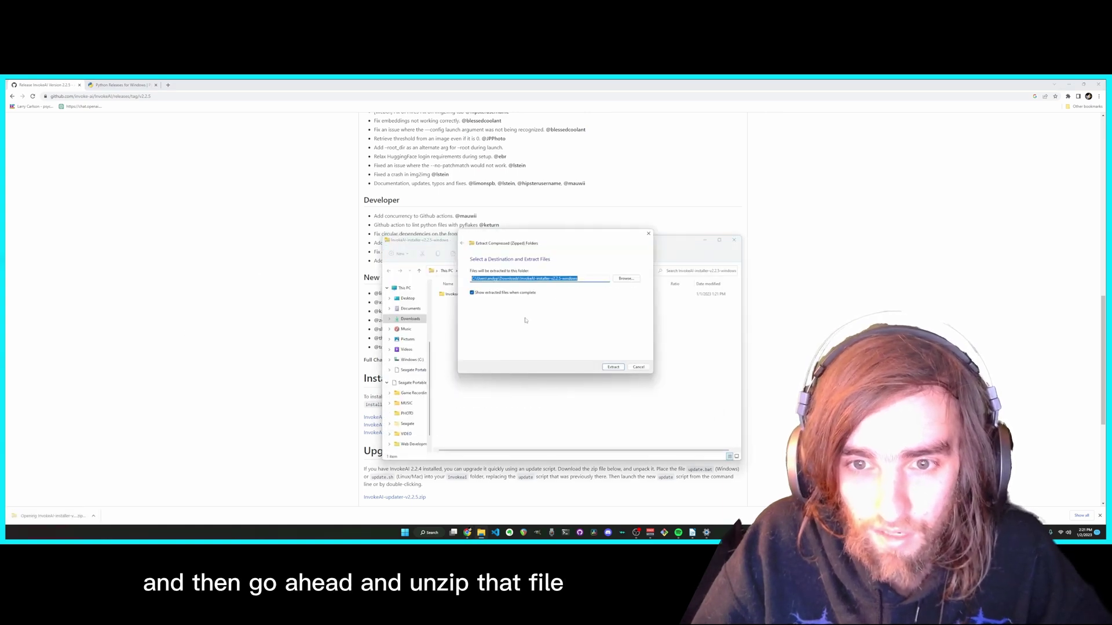
left_click(618, 369)
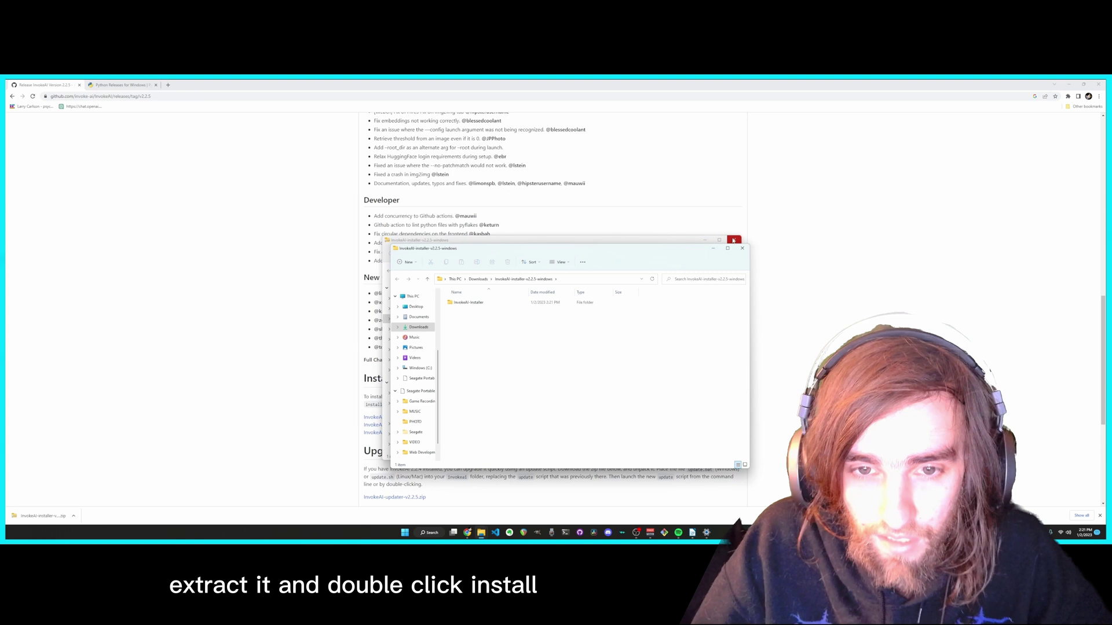
double_click(480, 304)
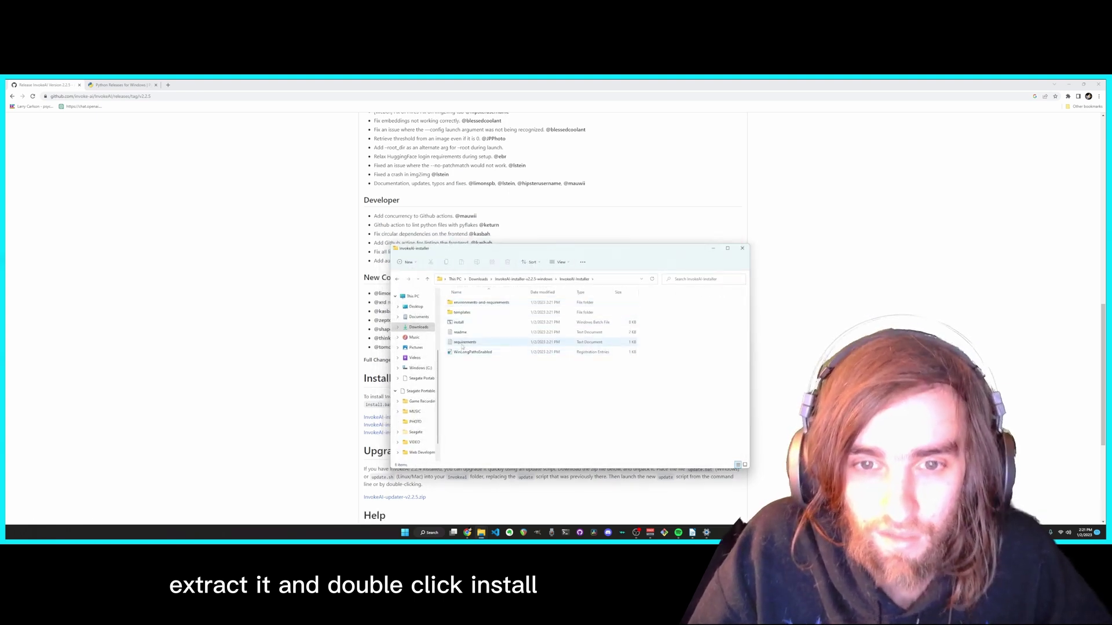
Run install.bat past SmartScreen, close it, then apply WinLongPathsEnabled.reg to the registry
left_click(471, 325)
double_click(471, 326)
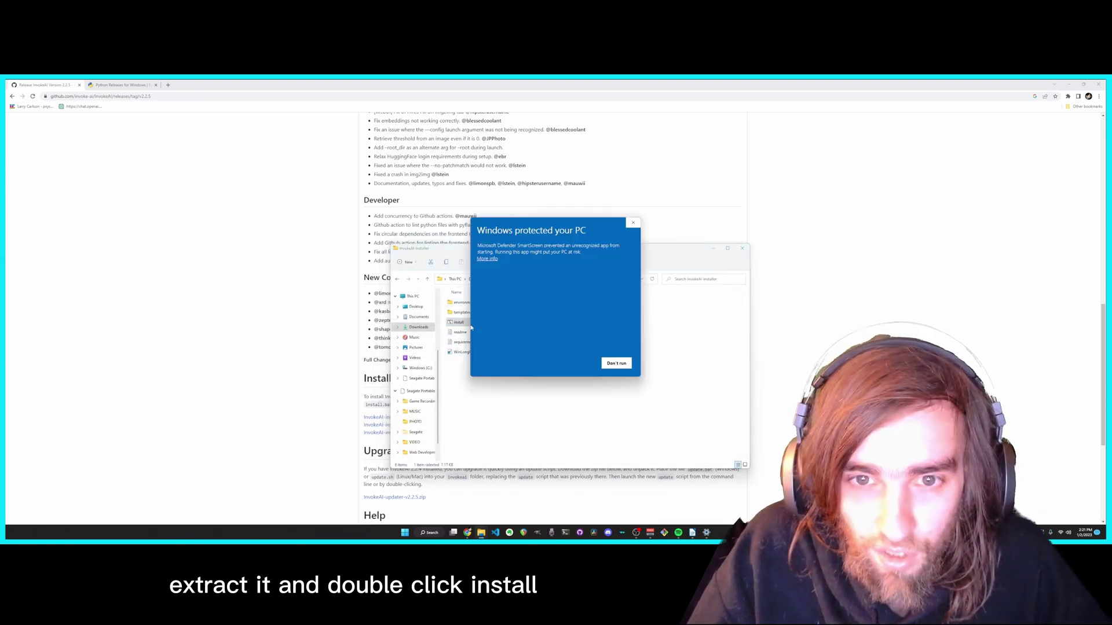
left_click(488, 259)
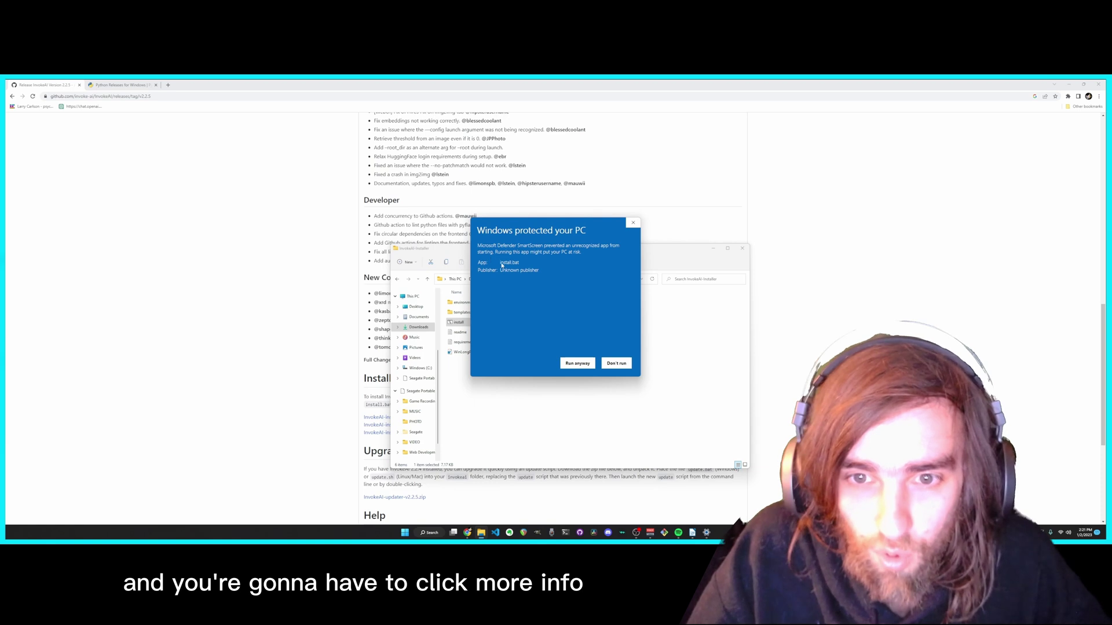
left_click(577, 363)
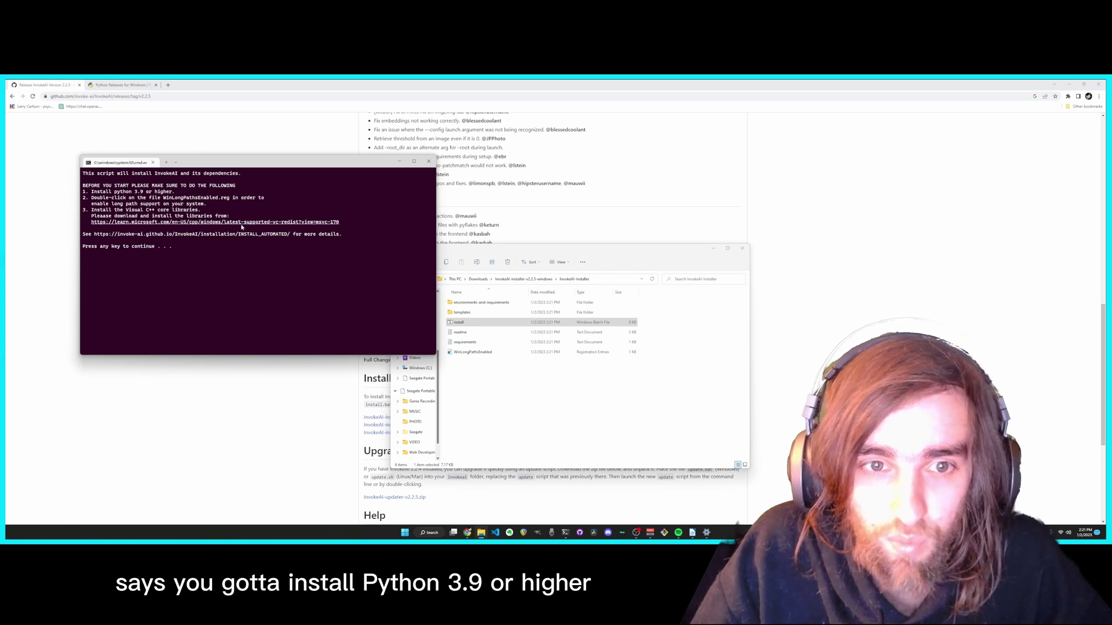
left_click(430, 163)
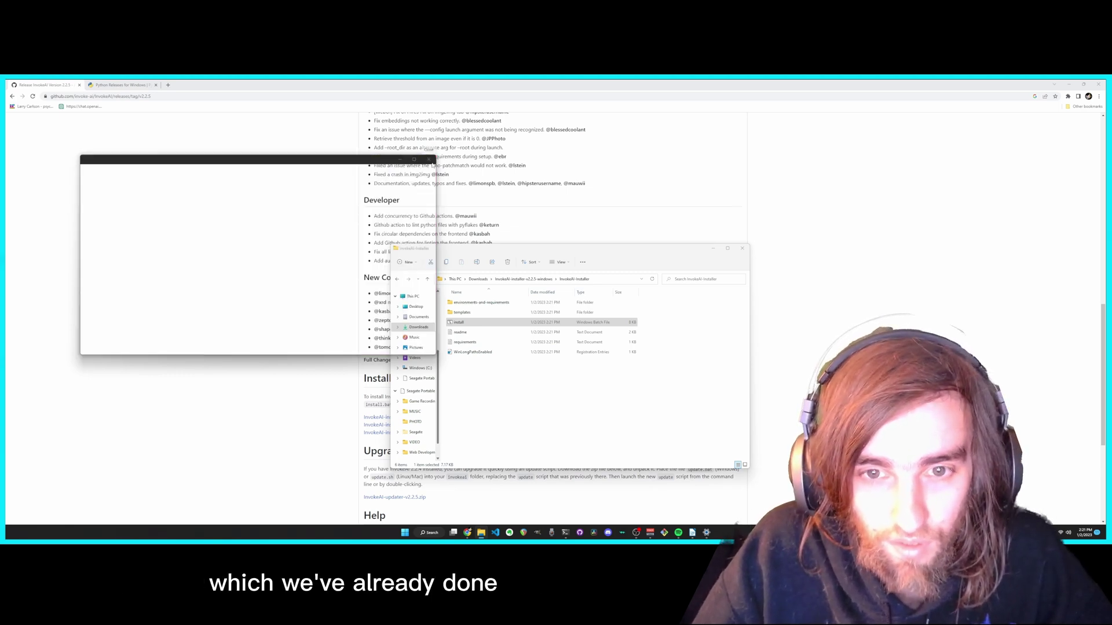
double_click(490, 353)
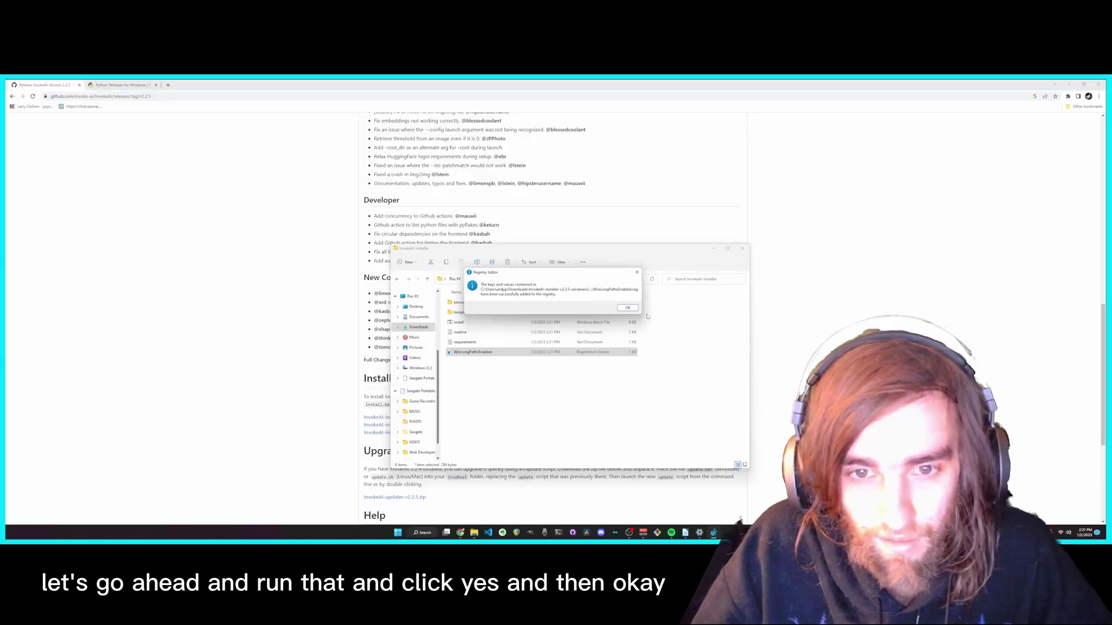
left_click(585, 319)
Relaunch install.bat and choose the C: drive, confirming installation into C:\invokeai
left_click(616, 316)
double_click(464, 322)
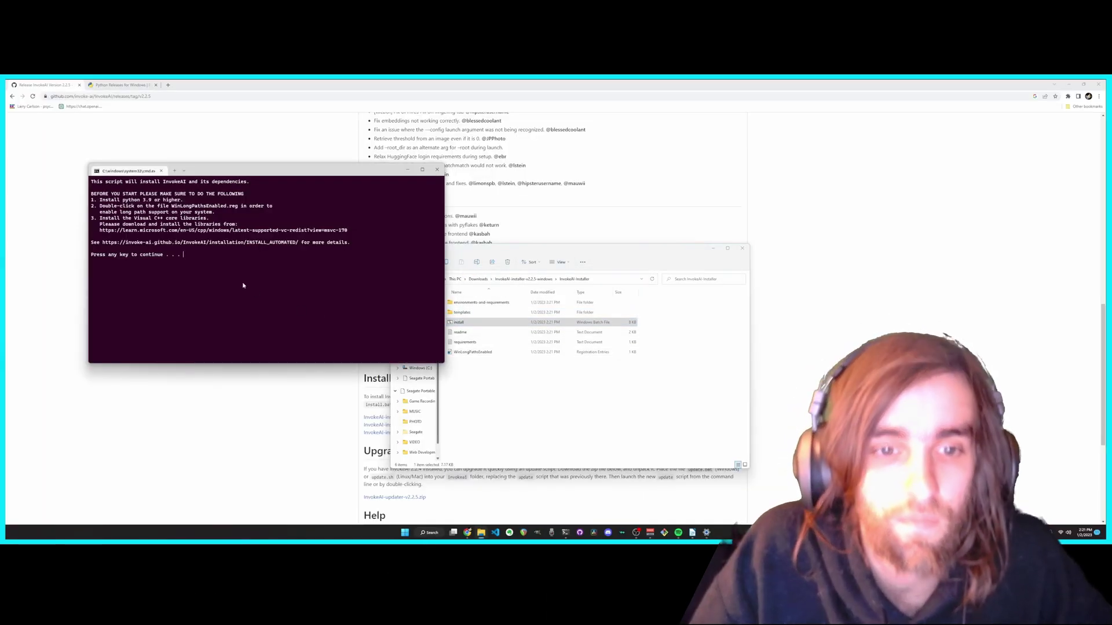
key("Return")
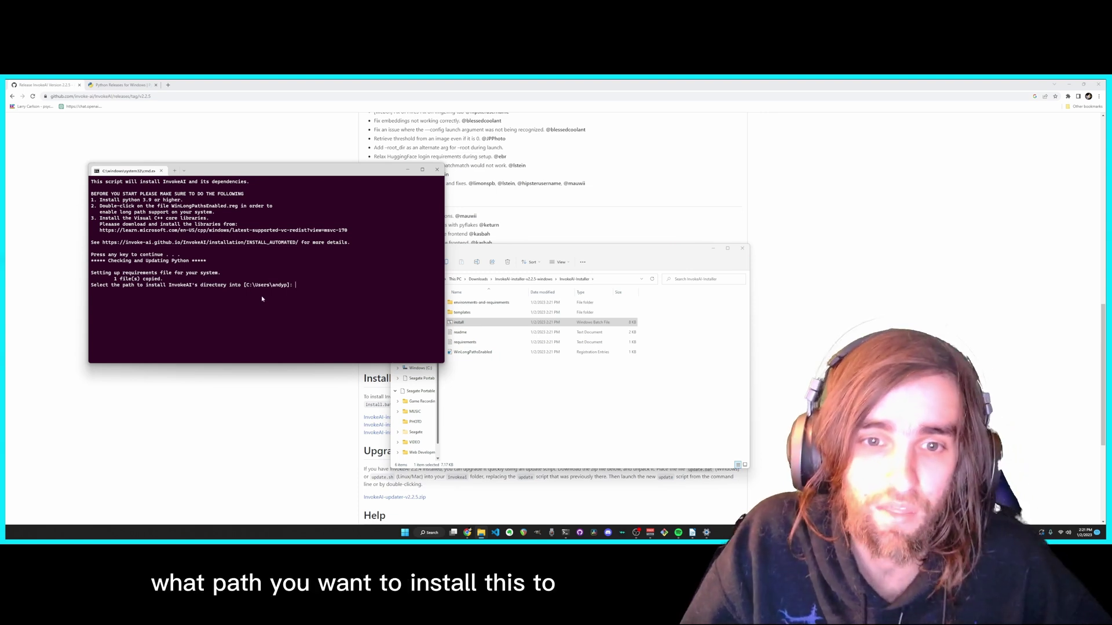
type("C:")
key("Return")
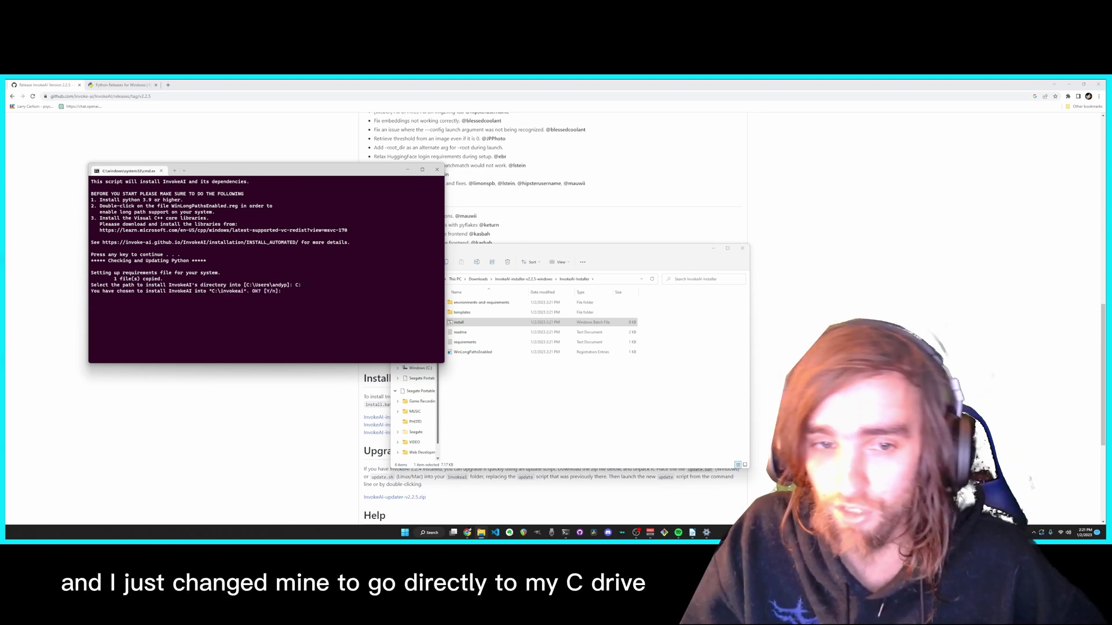
type("y")
key("Return")
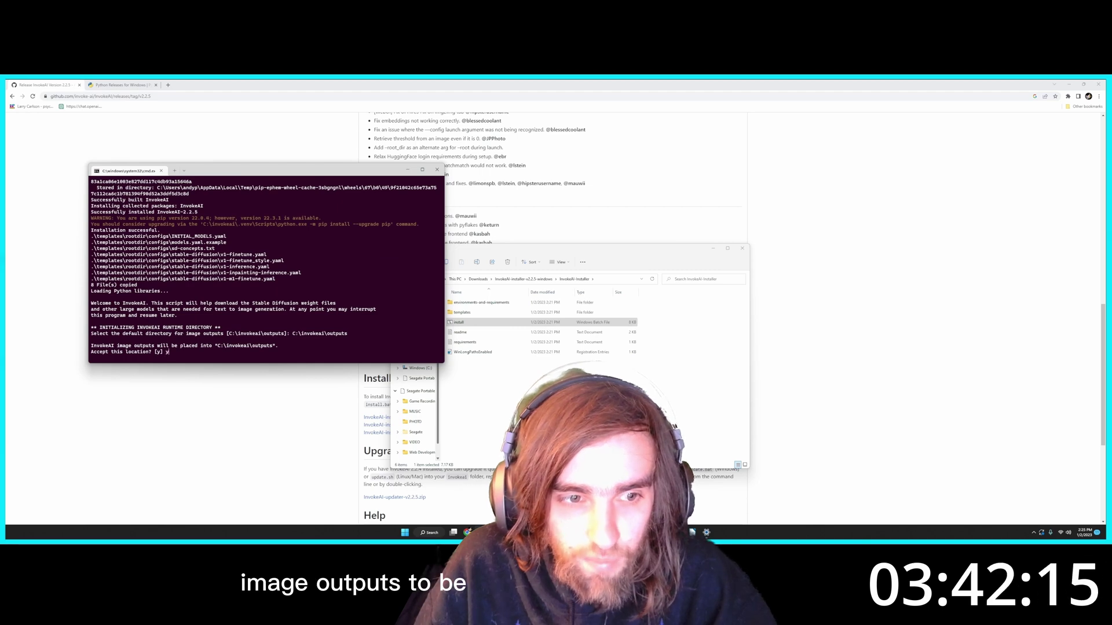
Keep C:\invokeai\outputs, decline the NSFW checker, pick recommended models, and accept the license
key("Return")
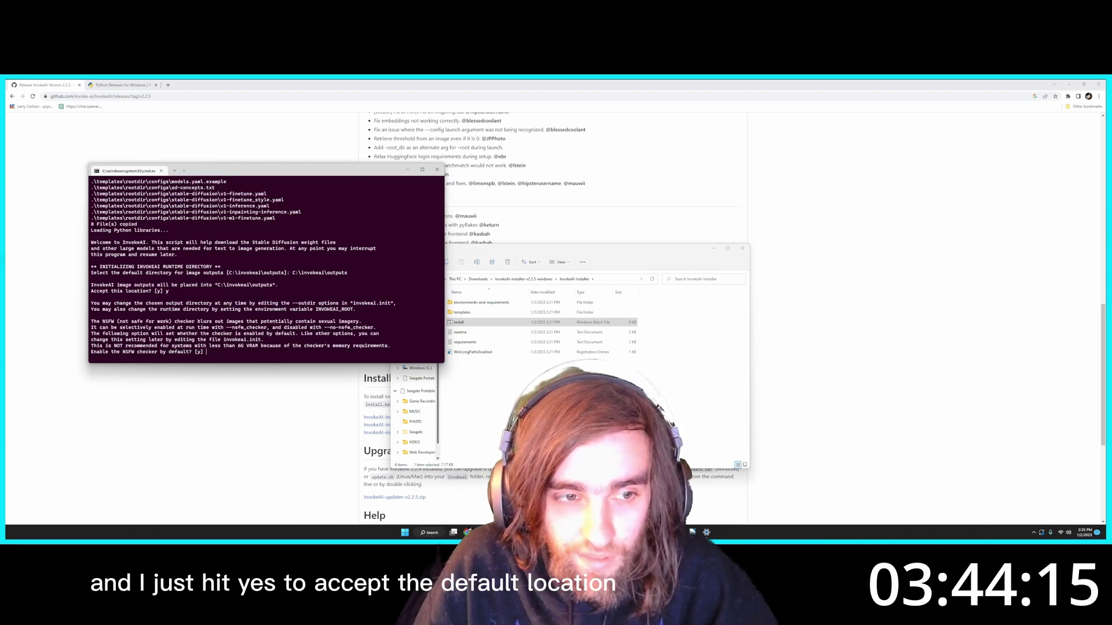
key("Return")
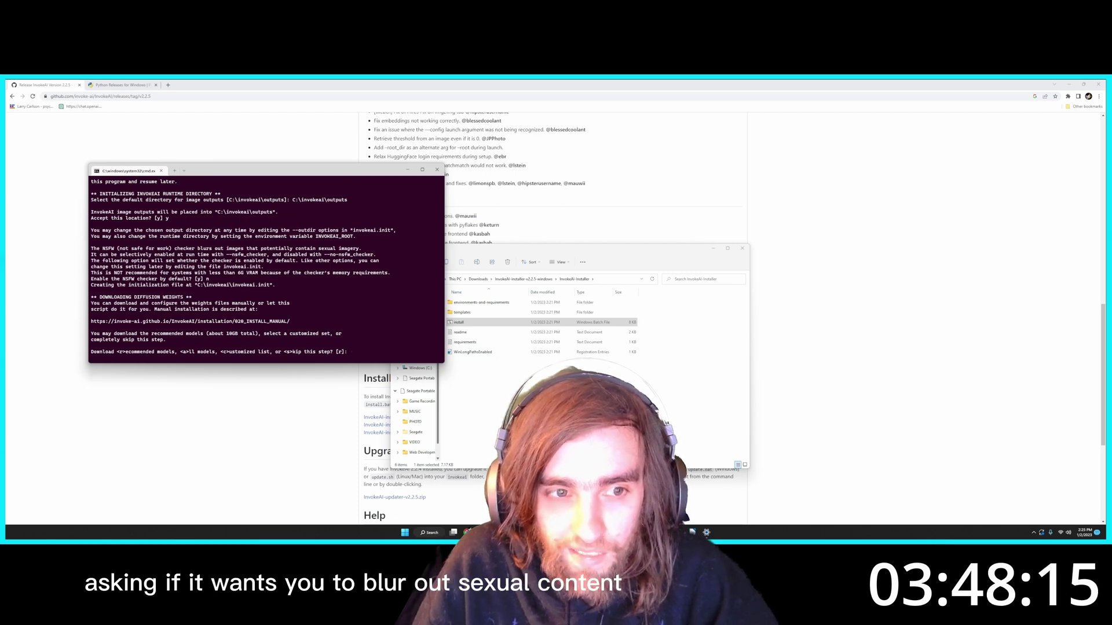
key("Return")
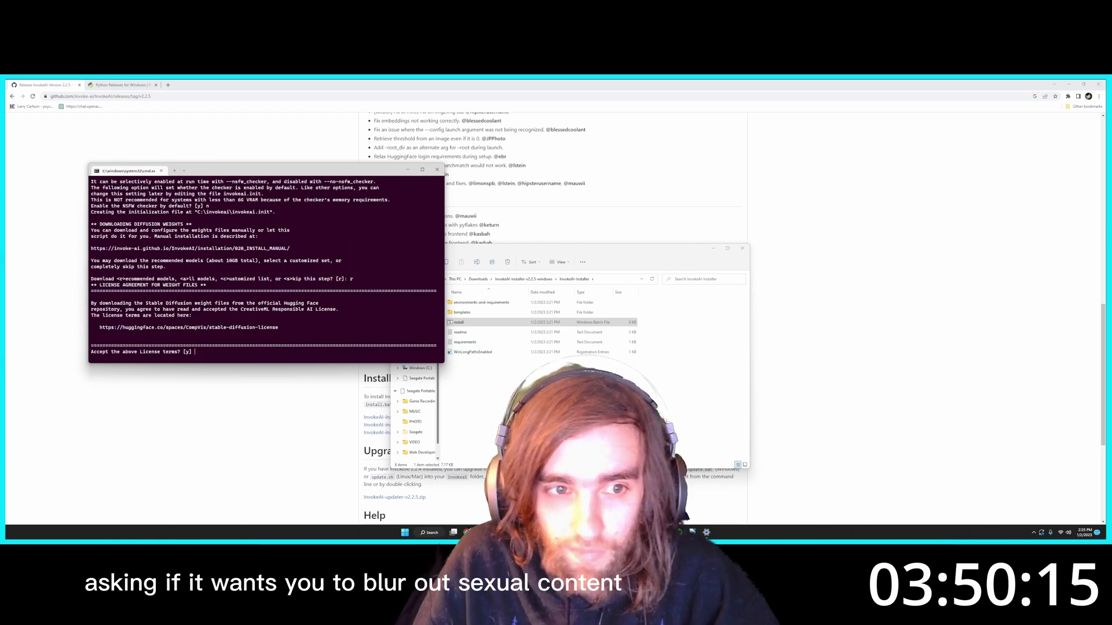
type("y")
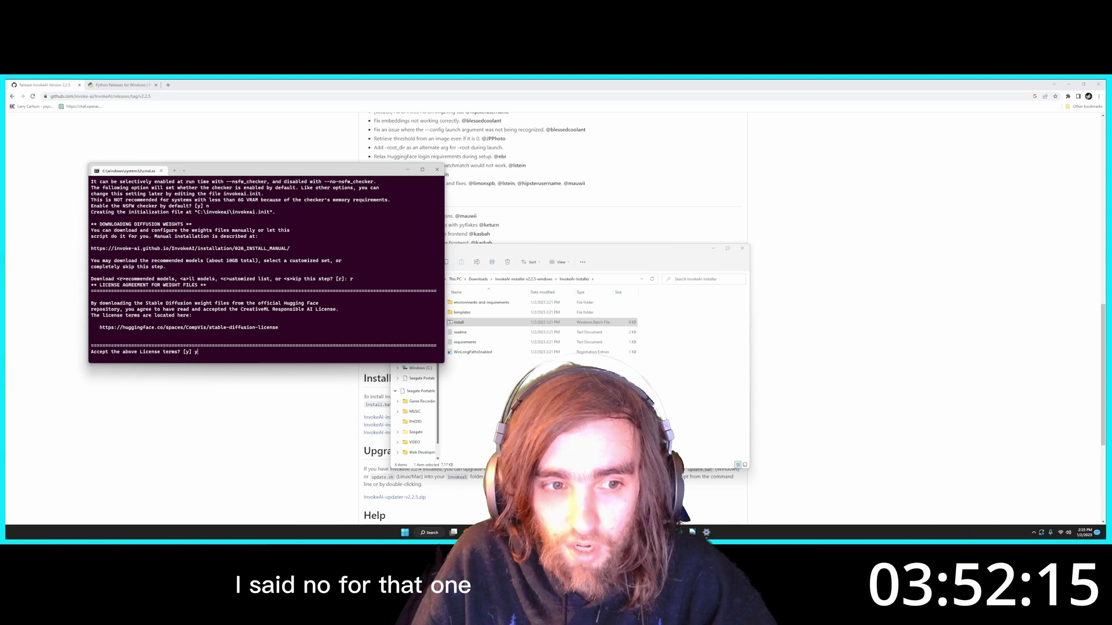
key("Return")
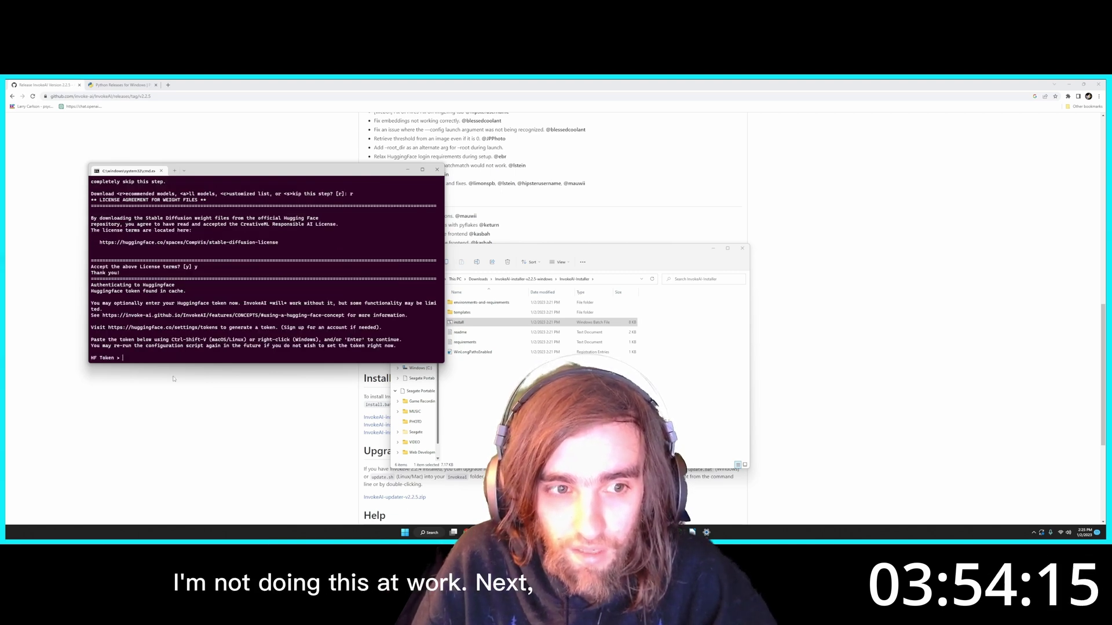
Paste the Hugging Face access token into the installer prompt, submit it, and close the finished installer
left_click(189, 328, "ctrl")
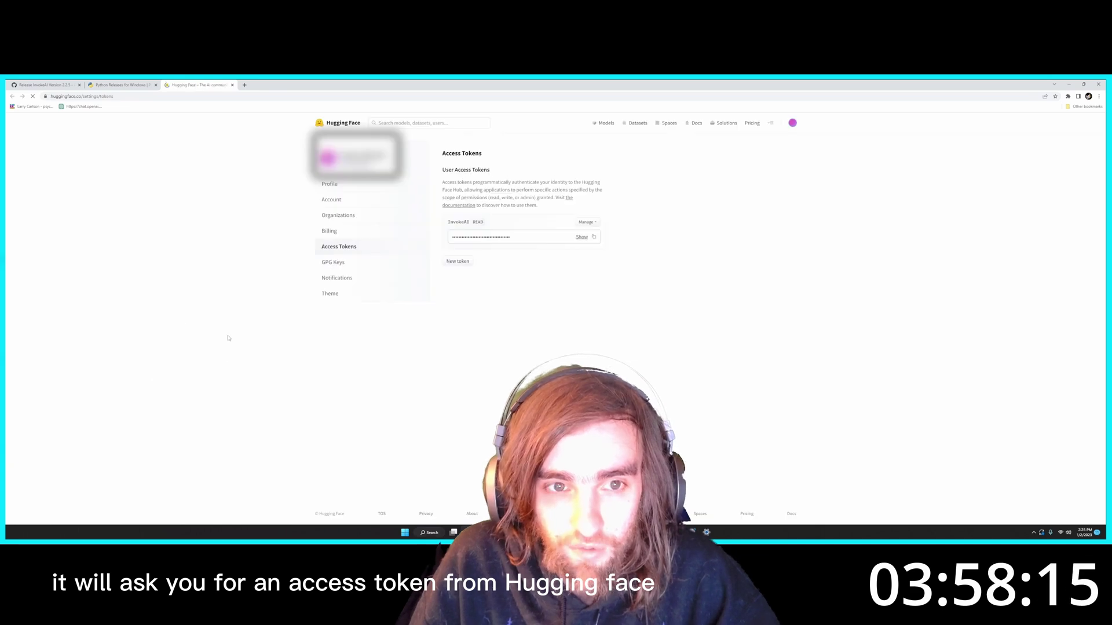
left_click(594, 237)
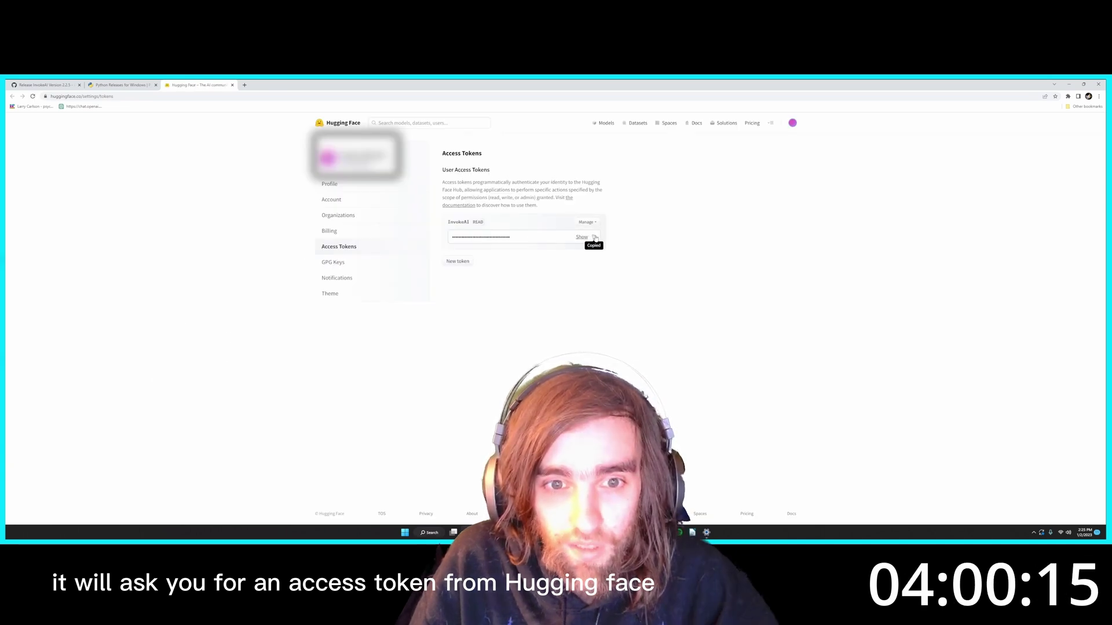
key("alt+Tab")
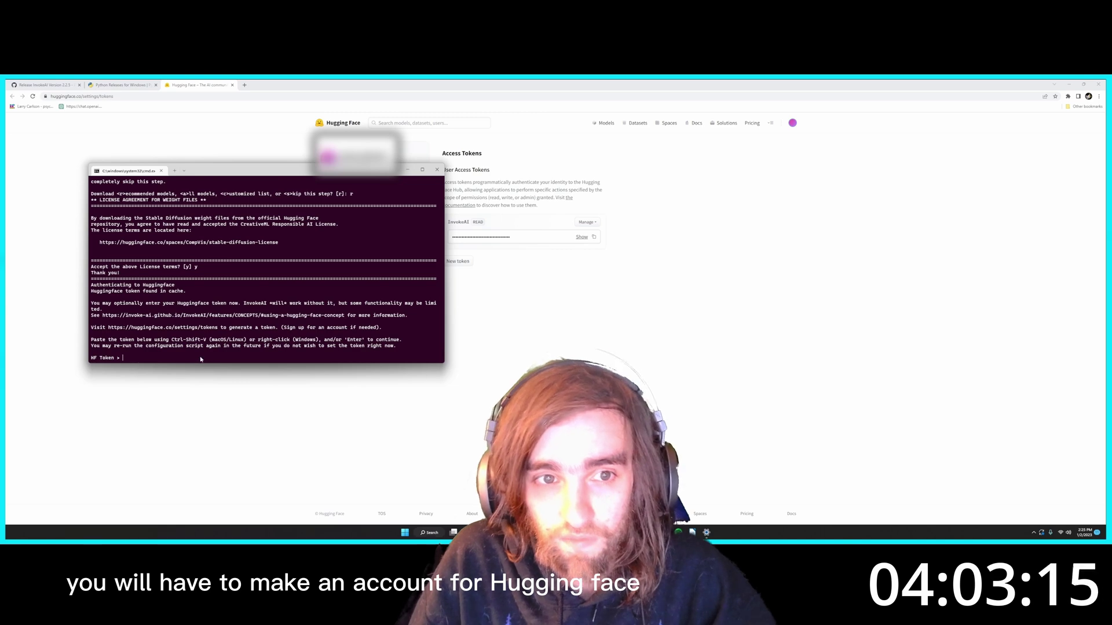
right_click(201, 360)
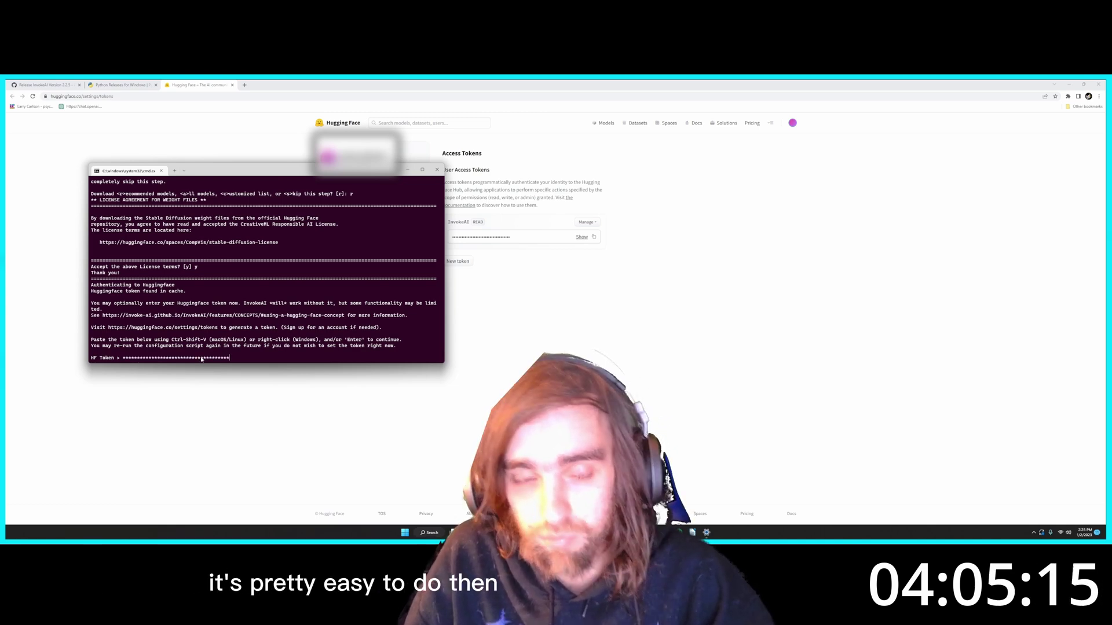
key("Return")
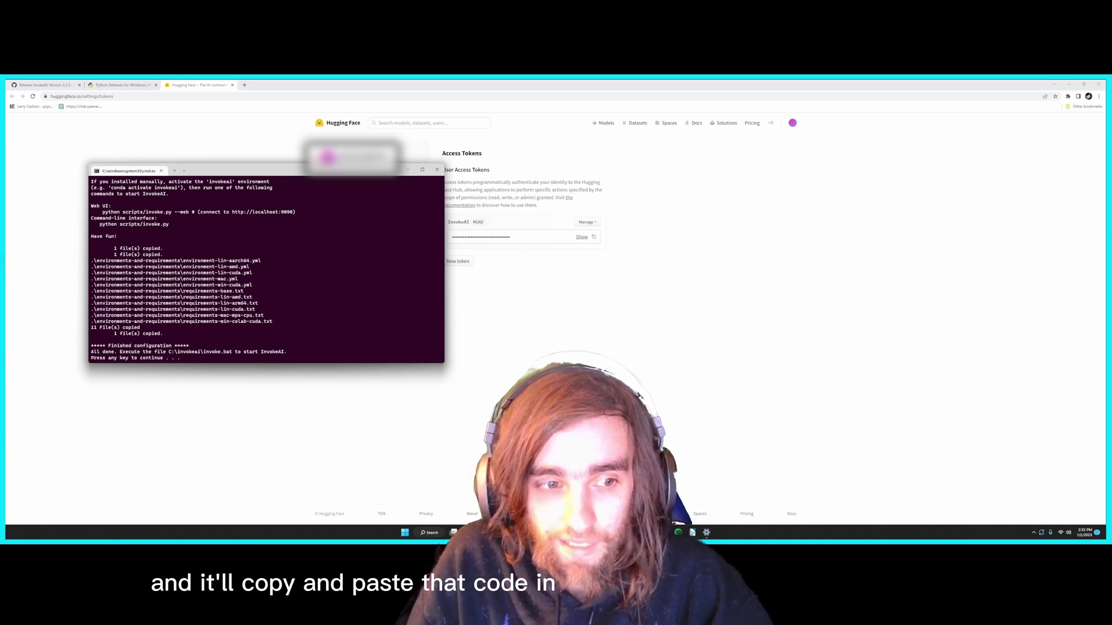
key("Return")
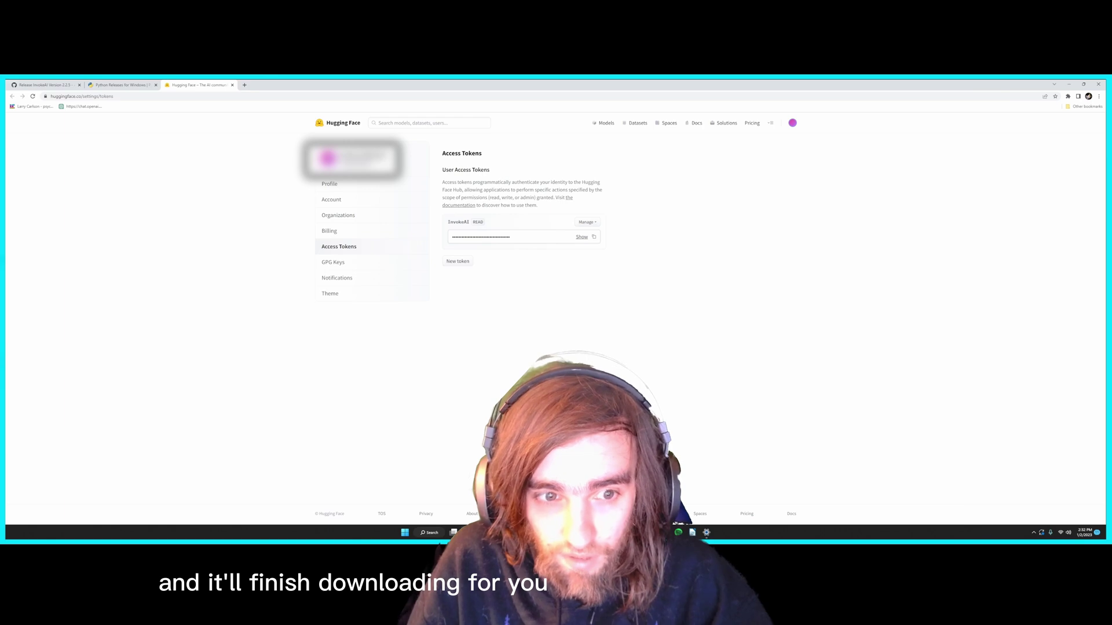
Clear the open windows off the desktop
left_click(706, 532)
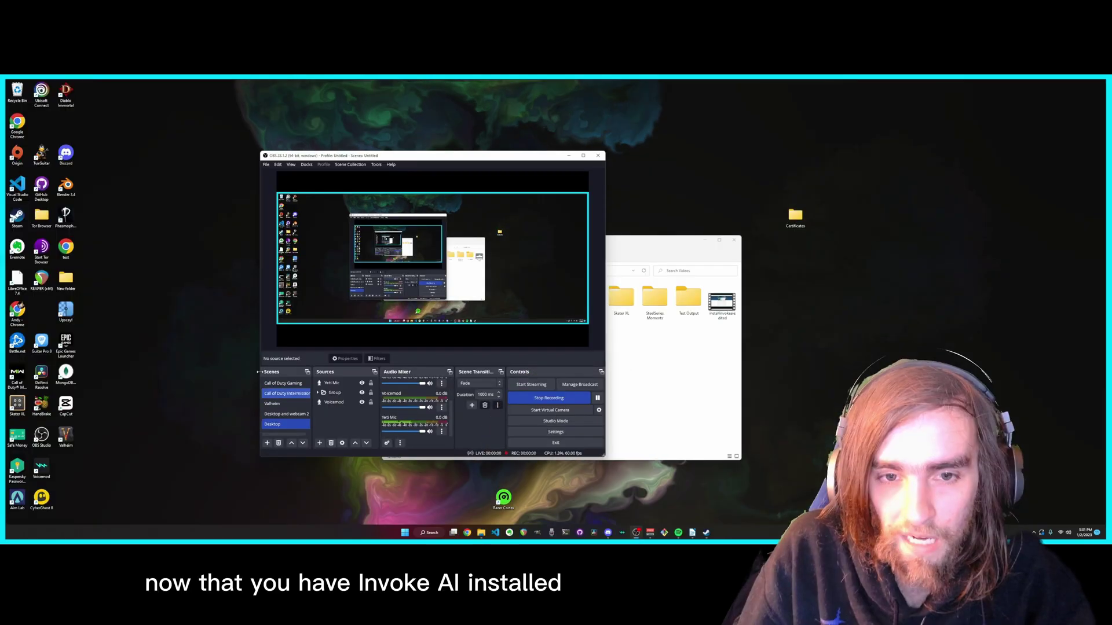
left_click(639, 254)
left_click(704, 240)
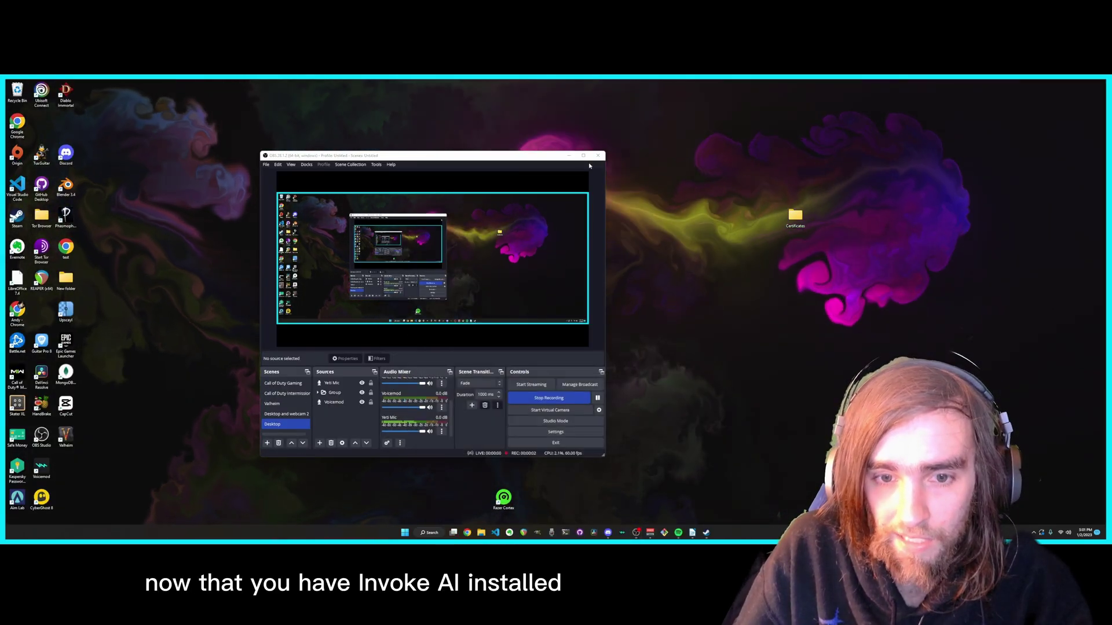
left_click(568, 155)
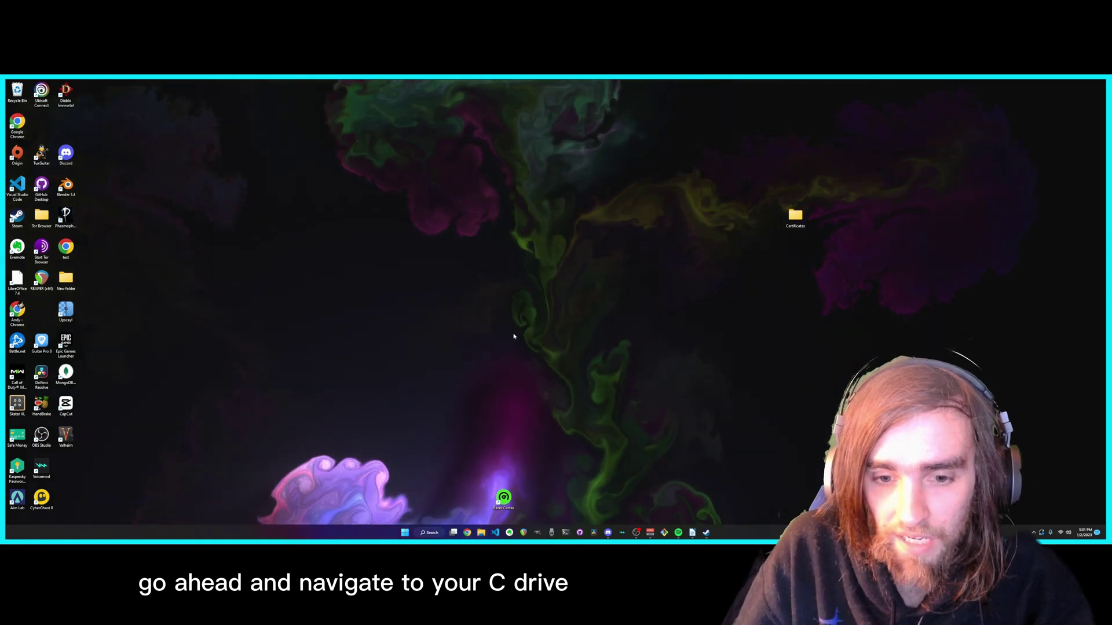
Run invoke.bat from C:\invokeai and choose option 2 for the browser-based interface
key("super+e")
scroll(409, 399, "down", 2)
left_click(411, 390)
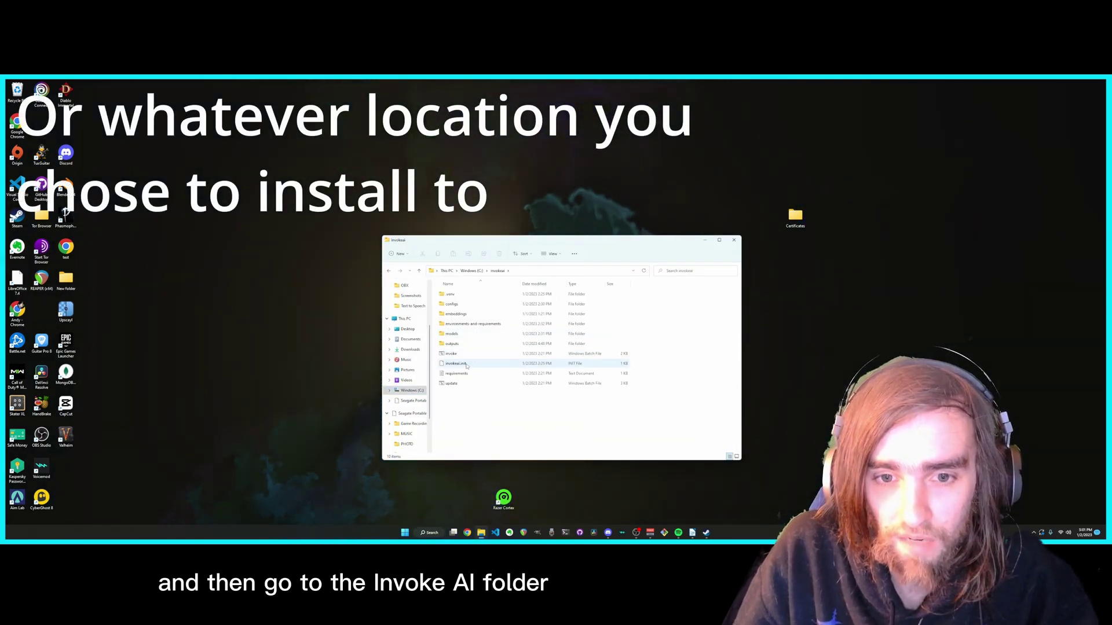
double_click(478, 364)
double_click(451, 354)
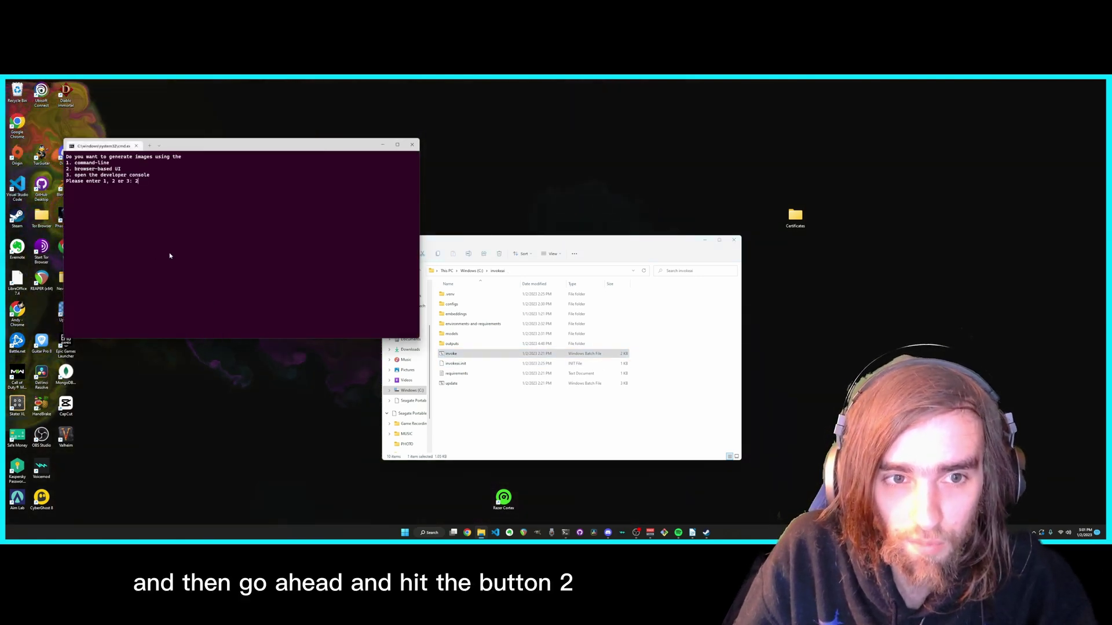
type("2")
key("Return")
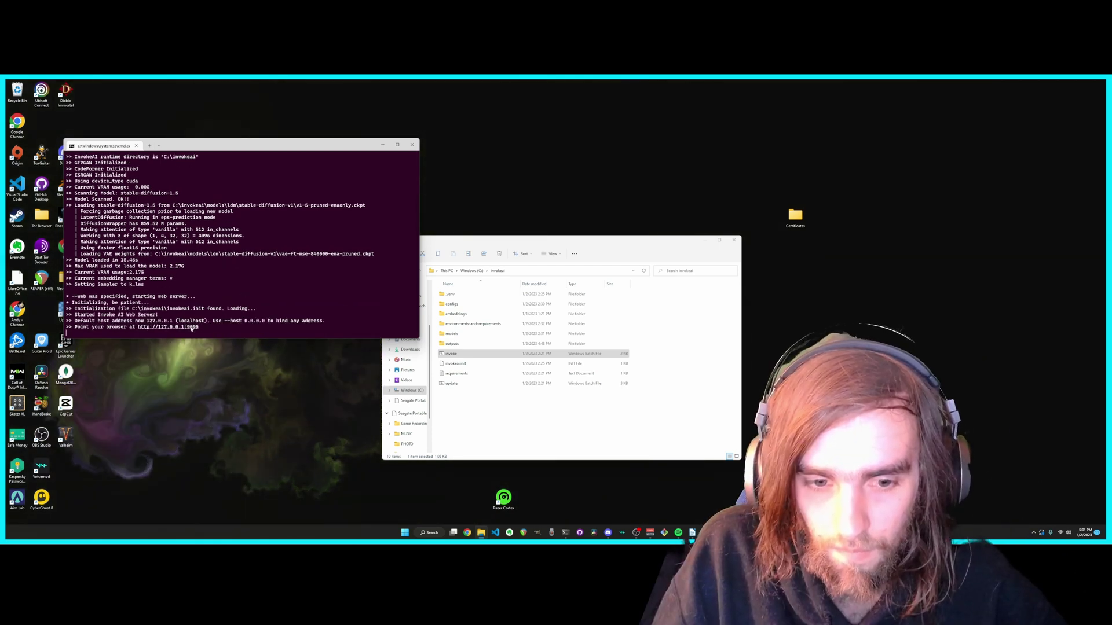
Open the web UI, generate the hiking-trail image, add a mountain biker, and inpaint a tree stump
left_click(193, 327, "ctrl")
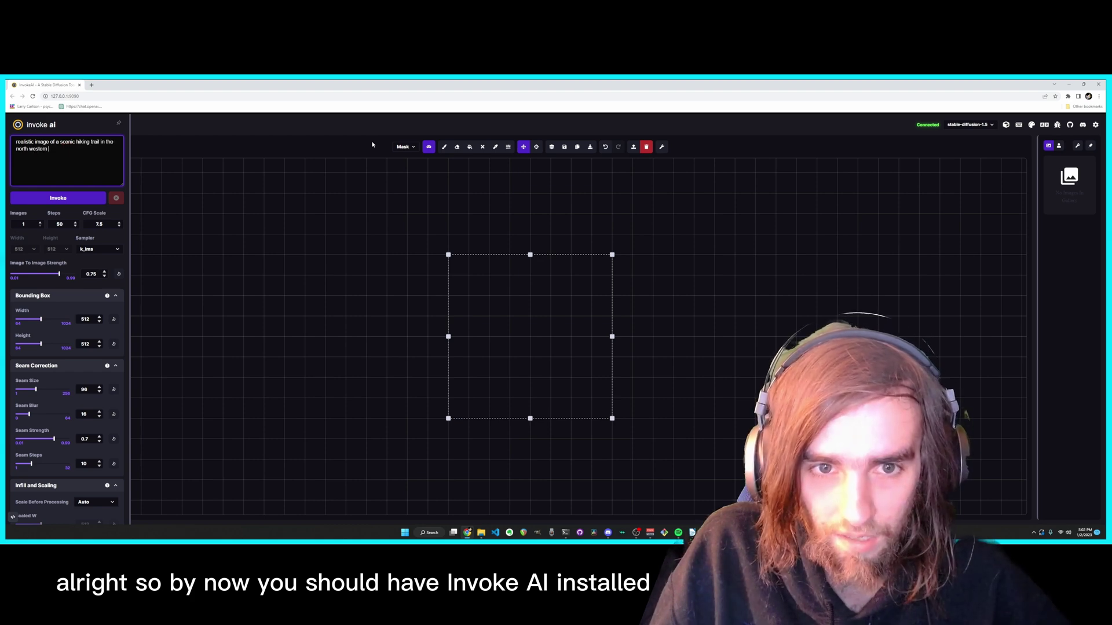
type("f the united states")
left_click(75, 199)
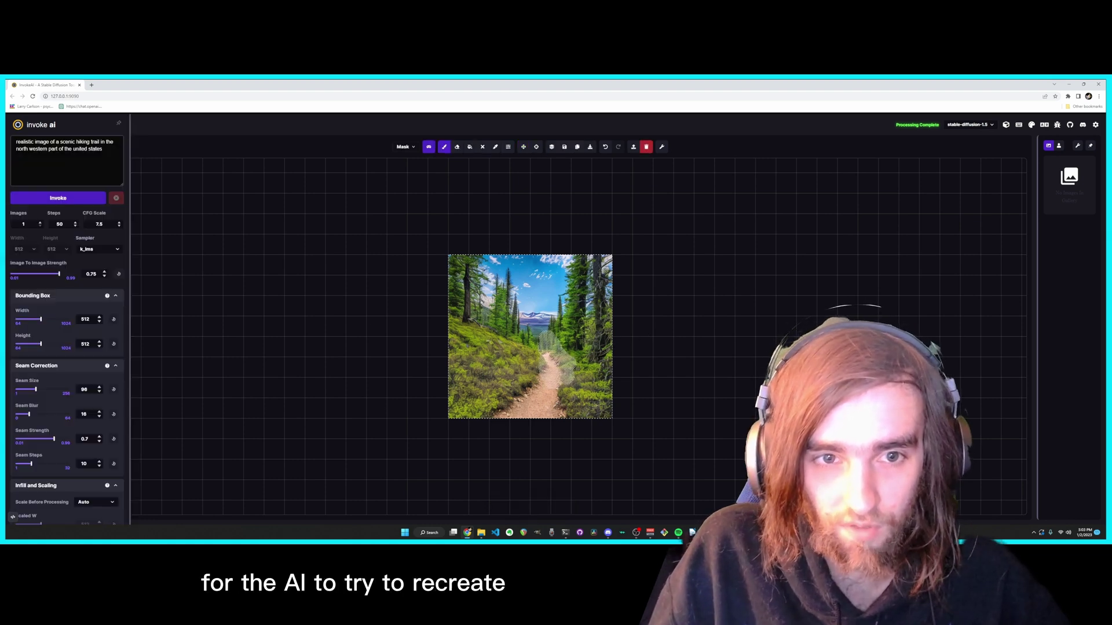
left_click(76, 198)
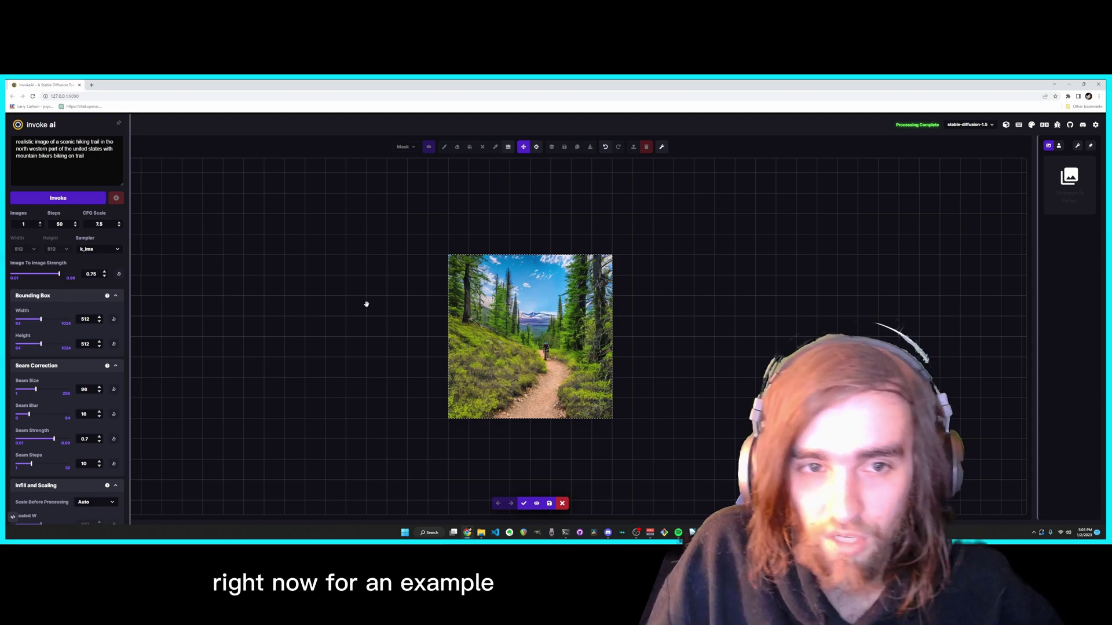
key("ctrl+Return")
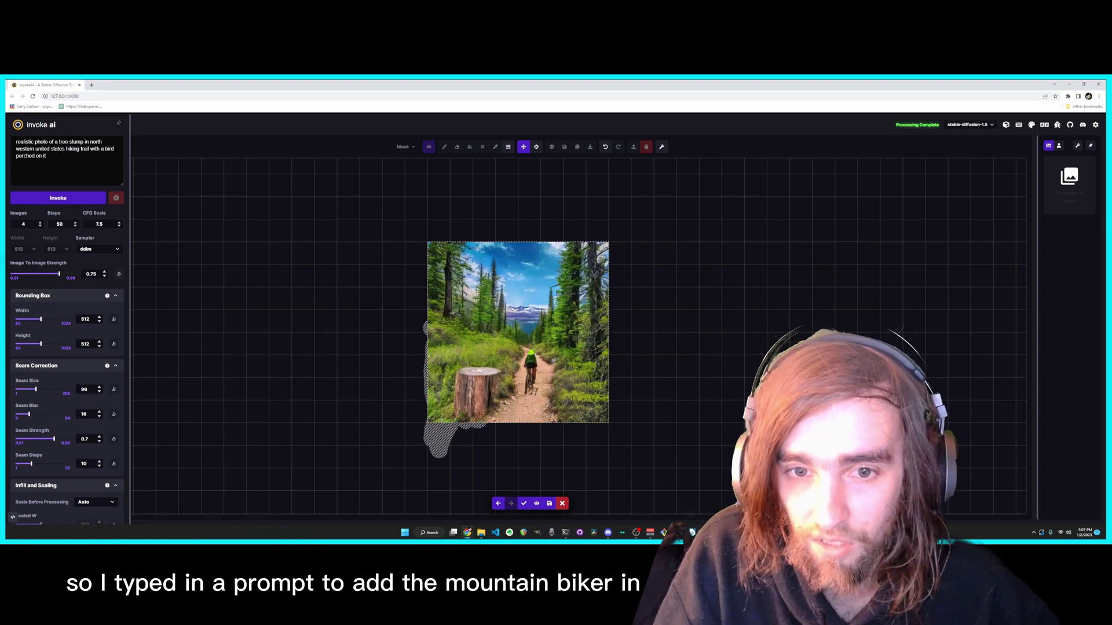
Cycle through the inpainting candidates, comparing the fallen-log versions and ending on the tree-stump one
left_click(499, 504)
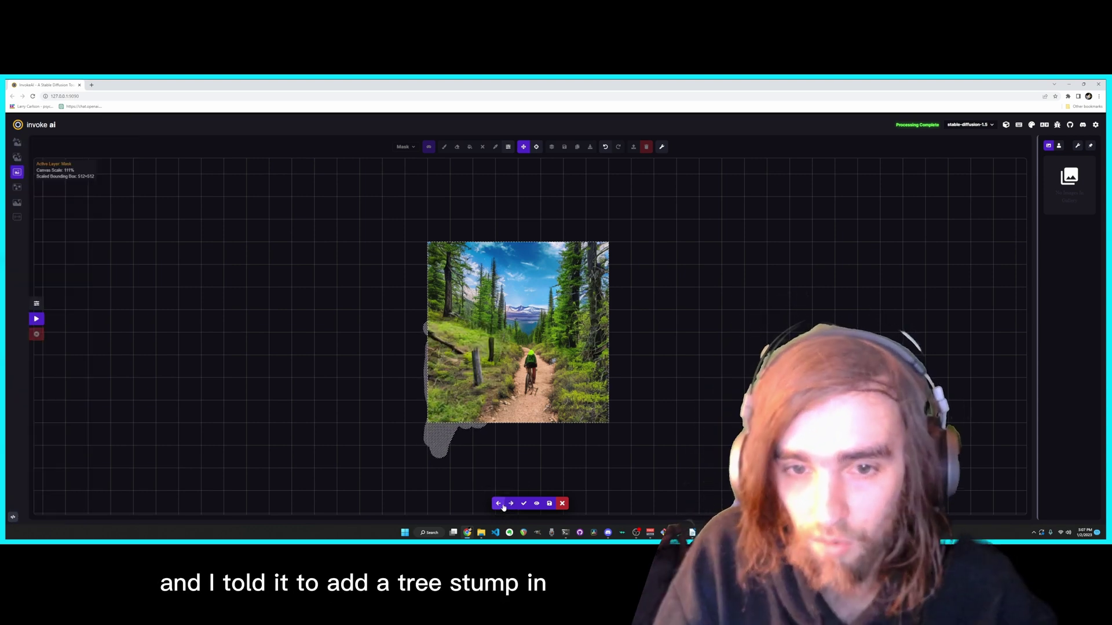
left_click(499, 504)
left_click(499, 504)
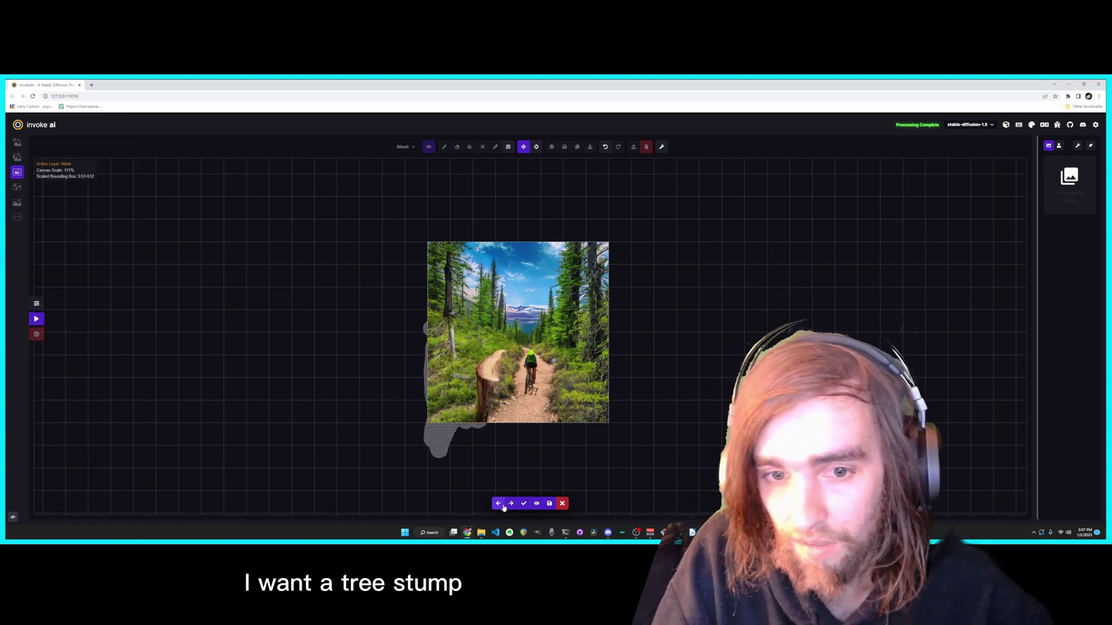
left_click(502, 504)
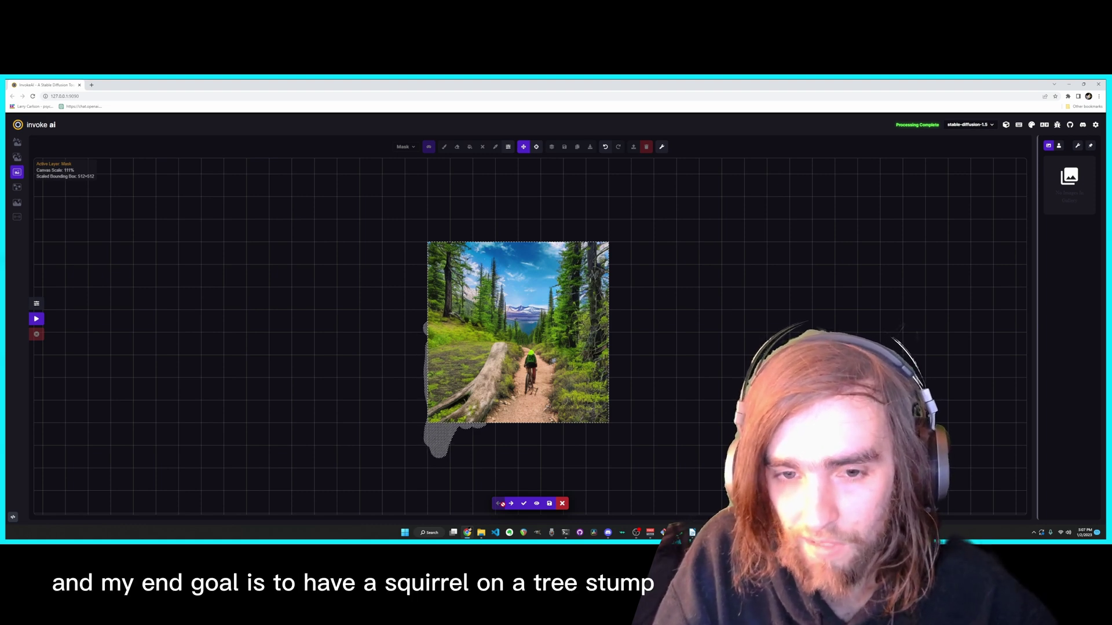
left_click(516, 508)
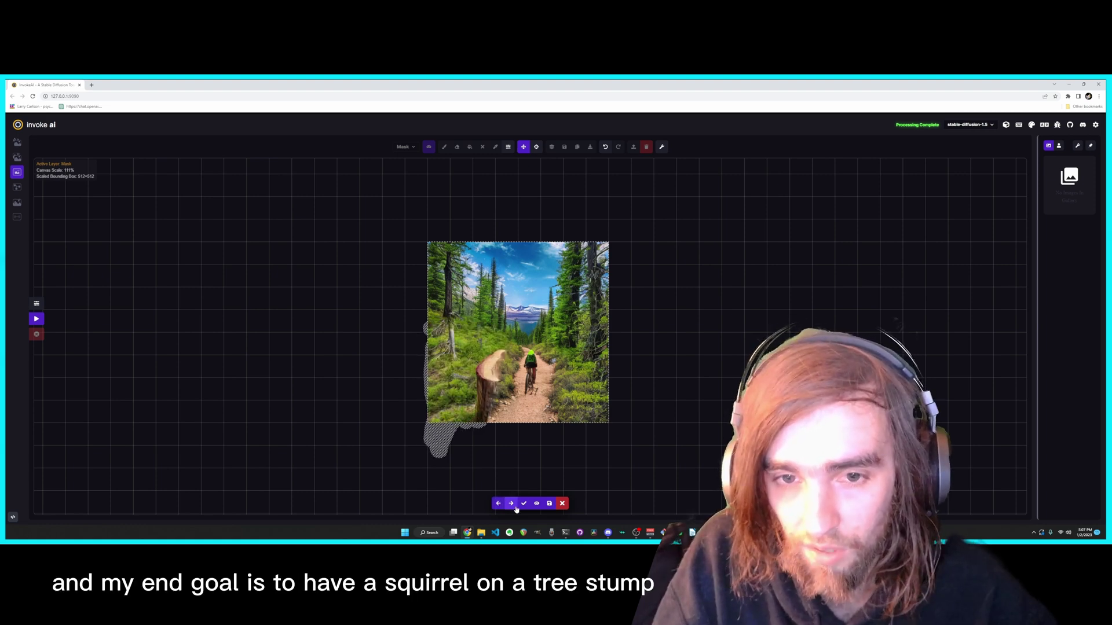
left_click(510, 503)
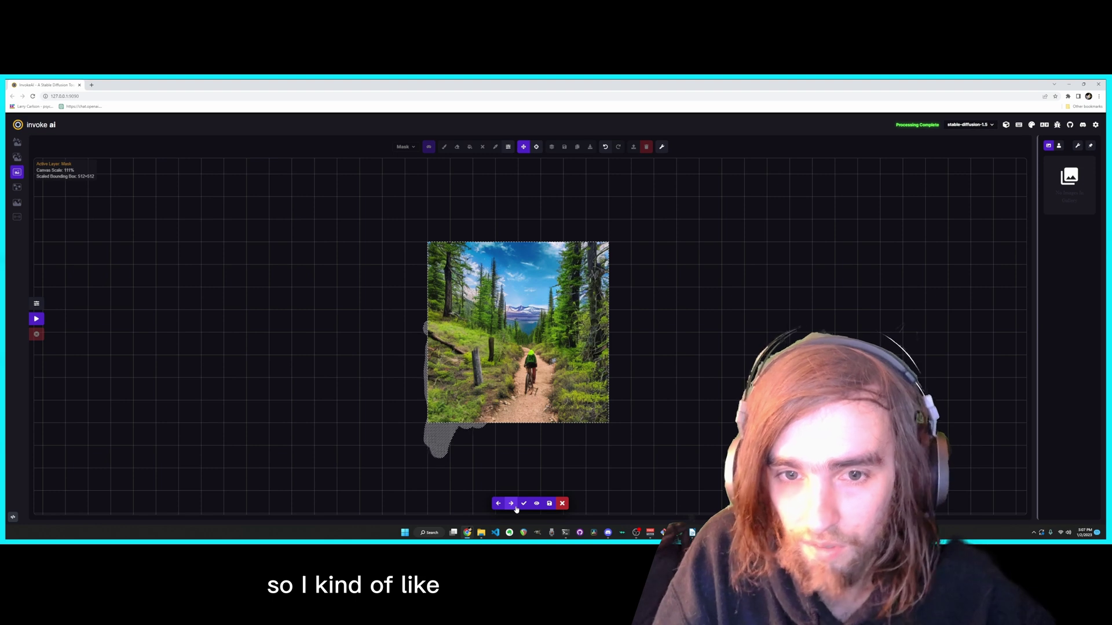
left_click(512, 504)
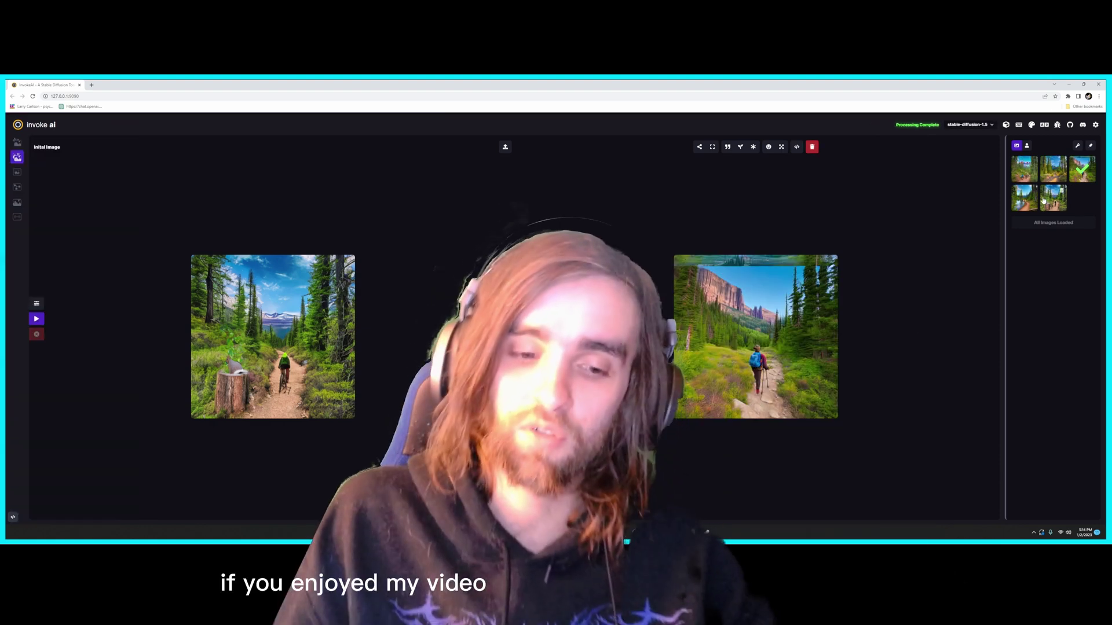
View the lake, group-of-hikers, mountain-trail and lone meadow hiker images in the gallery
left_click(1032, 207)
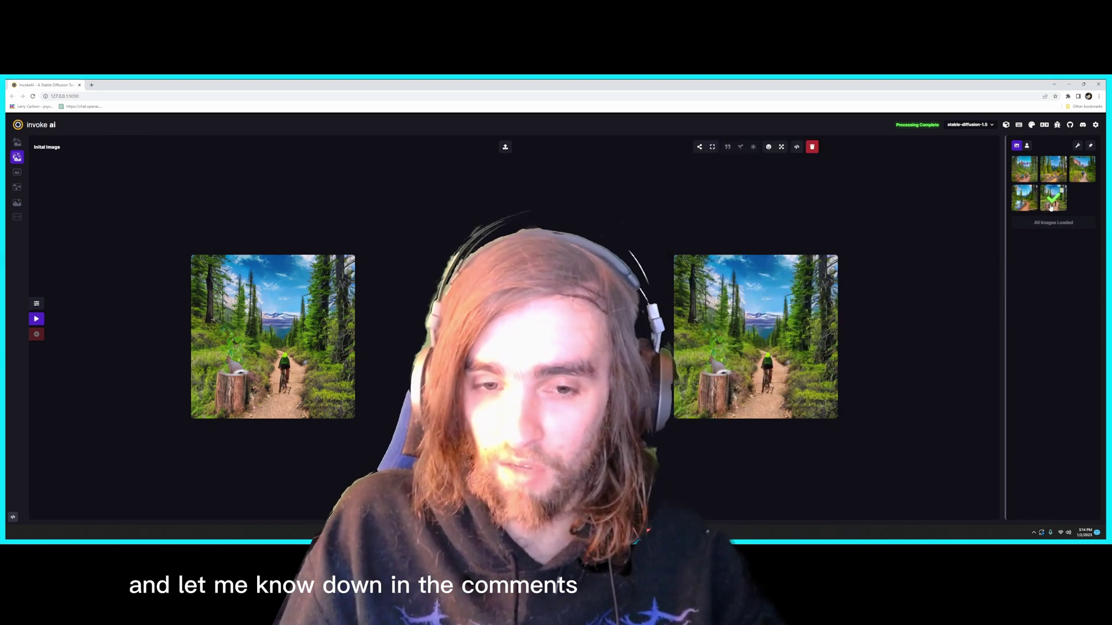
left_click(1031, 172)
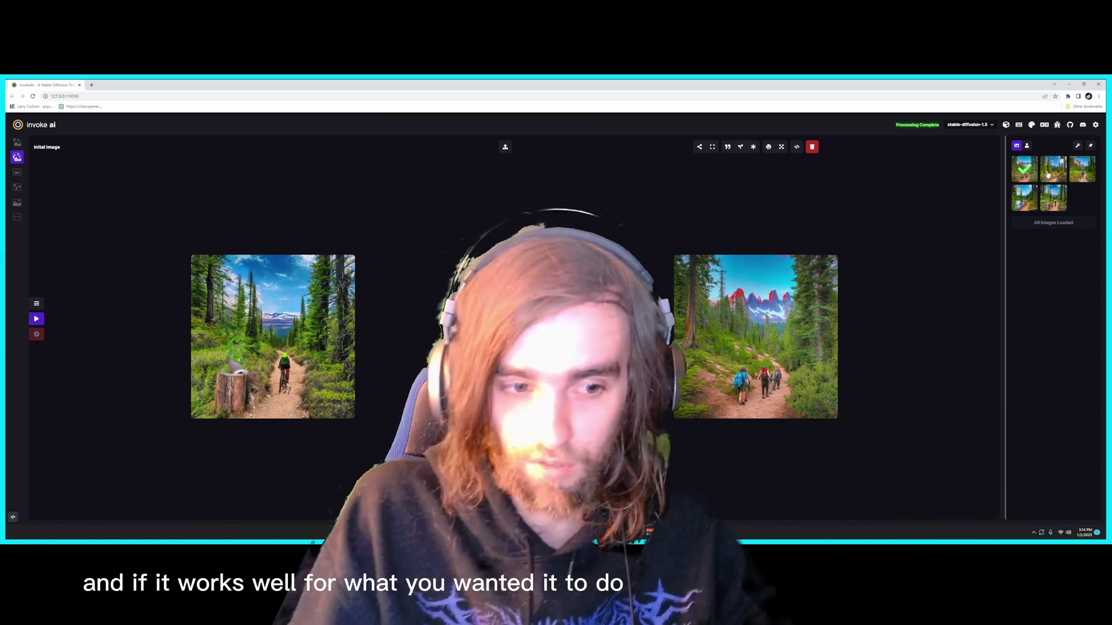
left_click(1049, 174)
left_click(1083, 172)
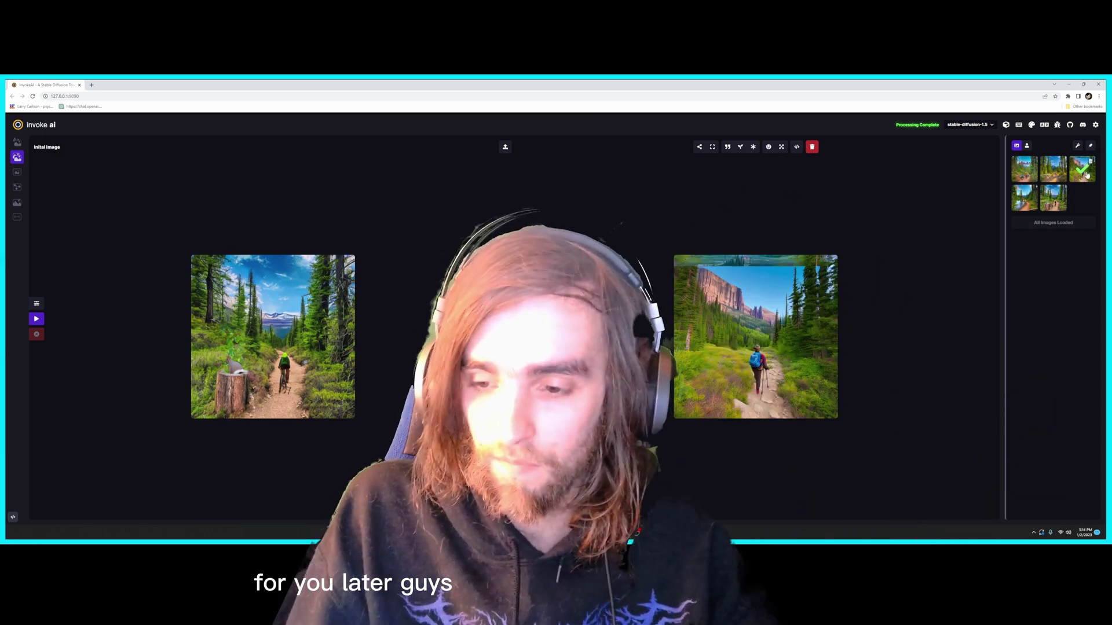